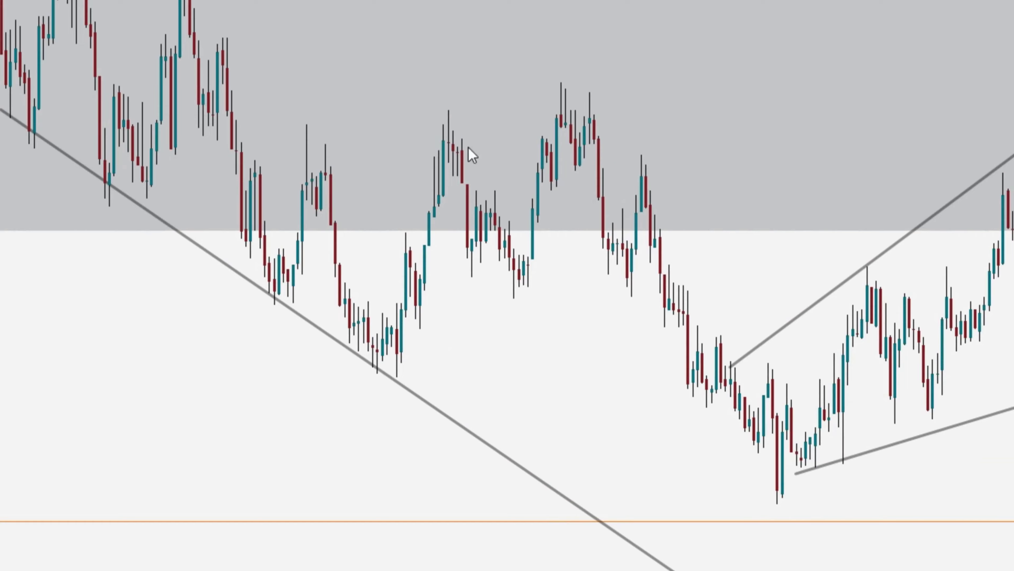
- Pan the 30s chart to show the rising trendline, red supply zones and the 14918.75 support
{"action": "left_click_drag", "start_coordinate": [325, 404], "coordinate": [611, 566]}
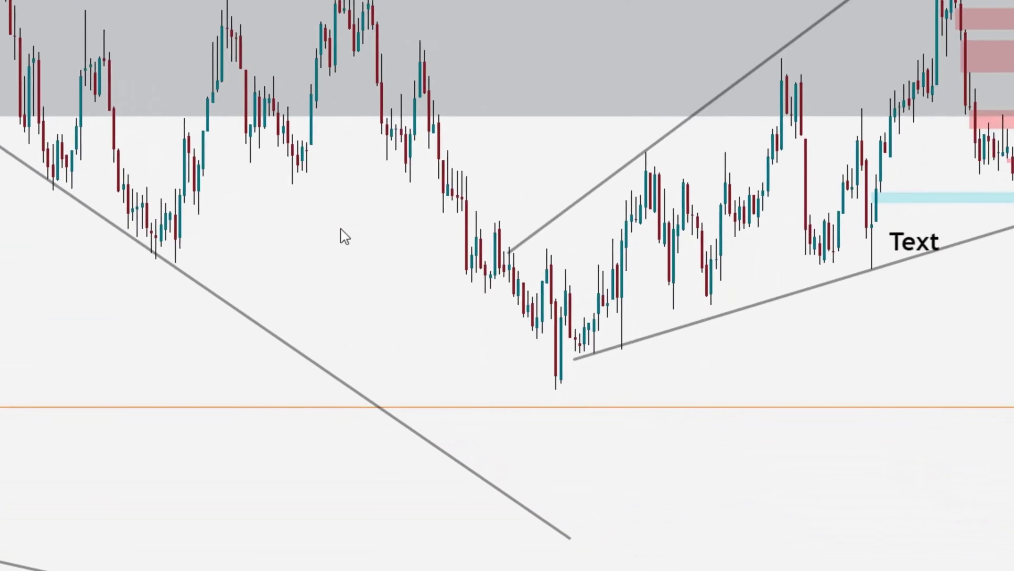
{"action": "left_click_drag", "start_coordinate": [340, 233], "coordinate": [225, 179]}
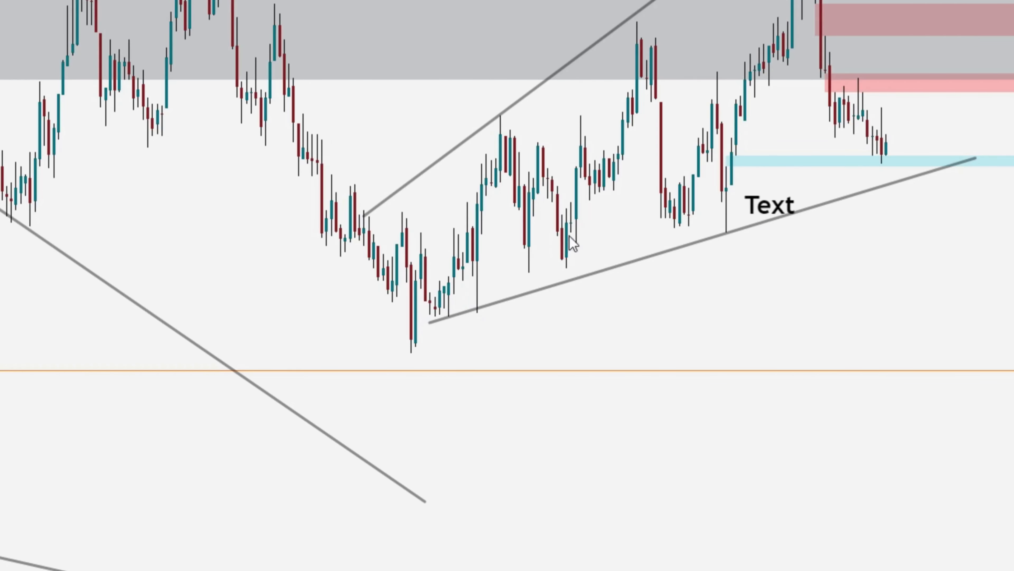
{"action": "scroll", "coordinate": [573, 243], "scroll_direction": "down", "scroll_amount": 3}
{"action": "scroll", "coordinate": [761, 335], "scroll_direction": "up", "scroll_amount": 3}
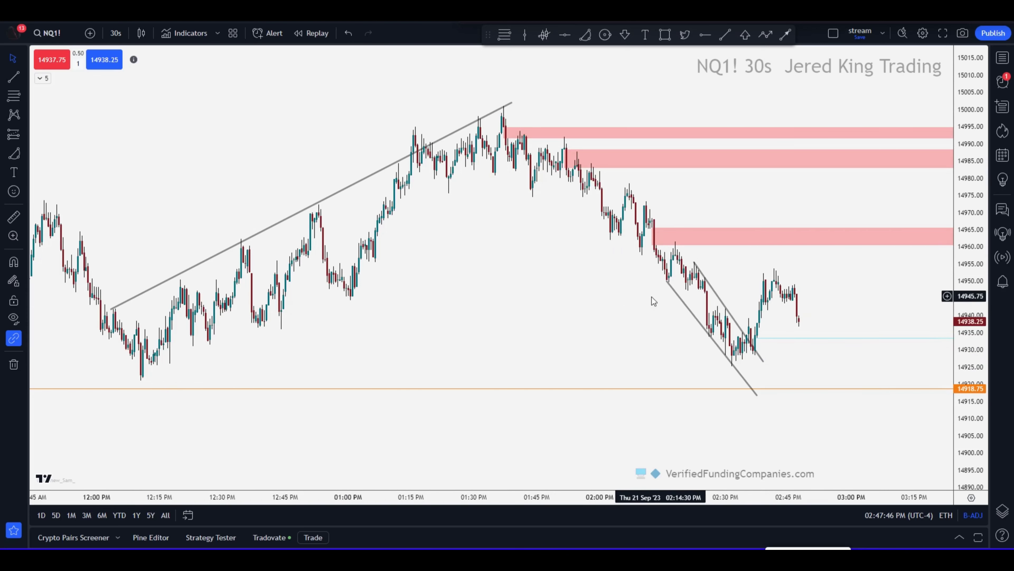
- Draw a red supply zone spanning about 14940–14945 just right of the latest candles
{"action": "scroll", "coordinate": [257, 236], "scroll_direction": "down", "scroll_amount": 3}
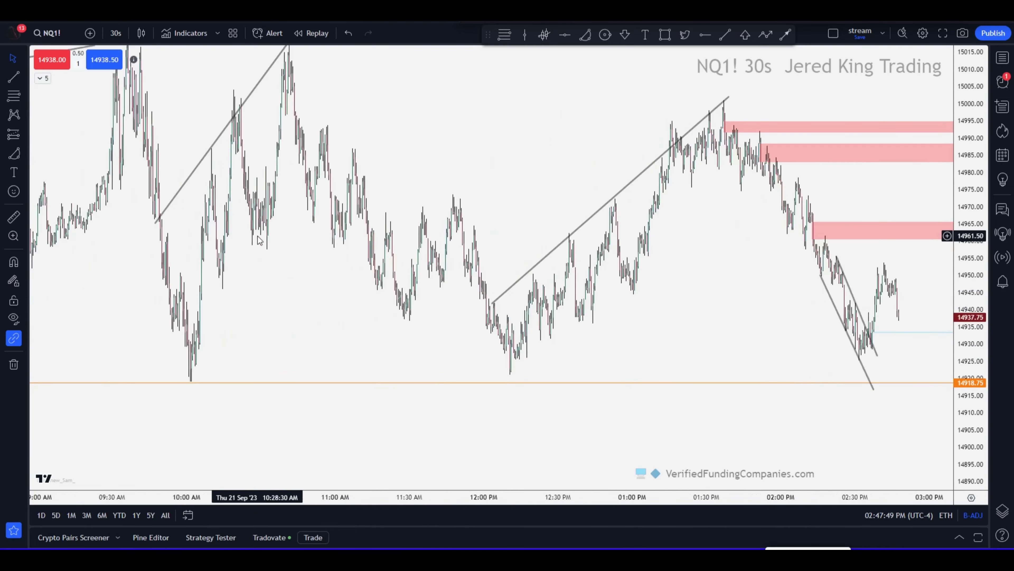
{"action": "scroll", "coordinate": [285, 260], "scroll_direction": "up", "scroll_amount": 3}
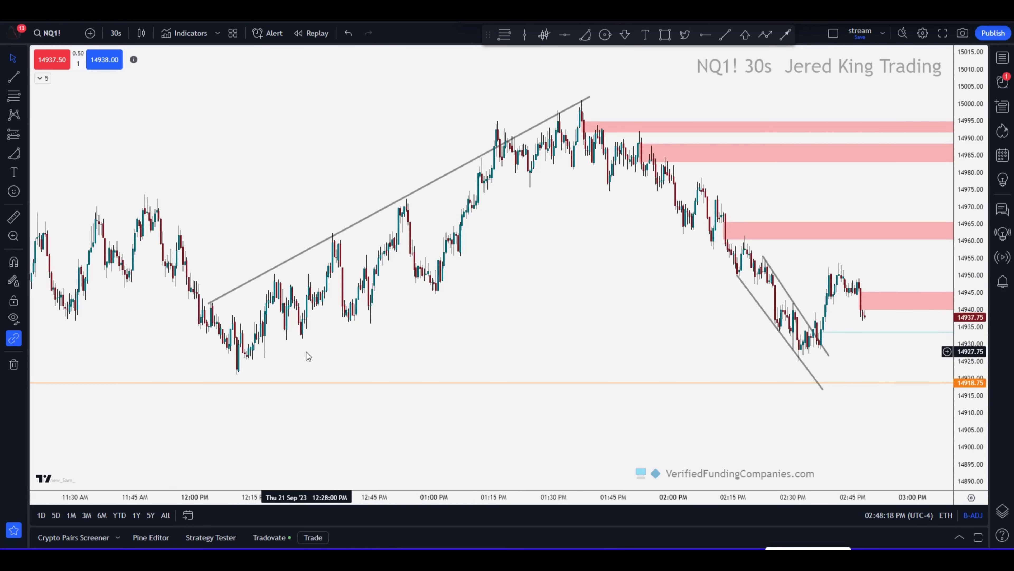
{"action": "scroll", "coordinate": [310, 354], "scroll_direction": "up", "scroll_amount": 2}
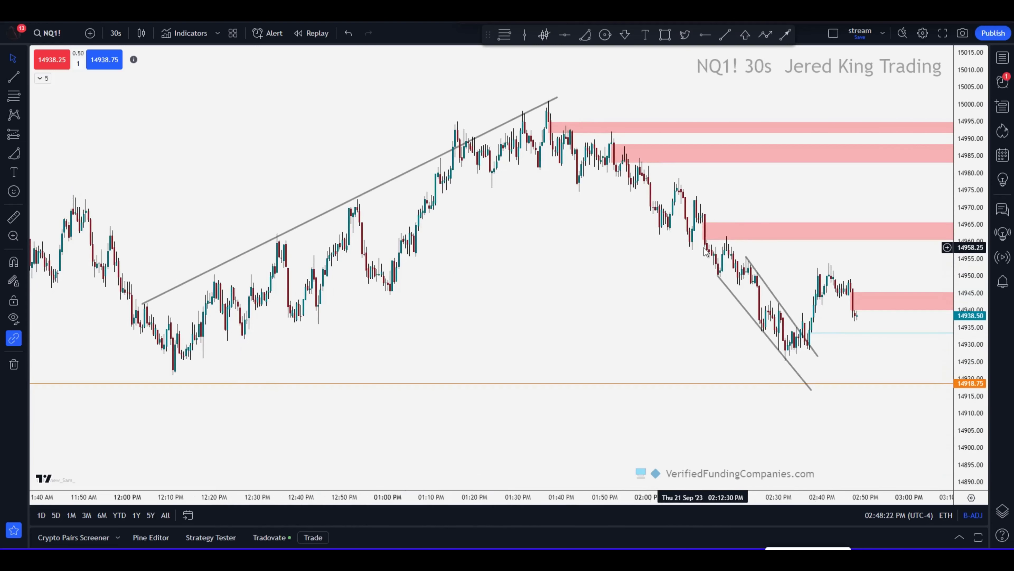
{"action": "scroll", "coordinate": [758, 324], "scroll_direction": "up", "scroll_amount": 2}
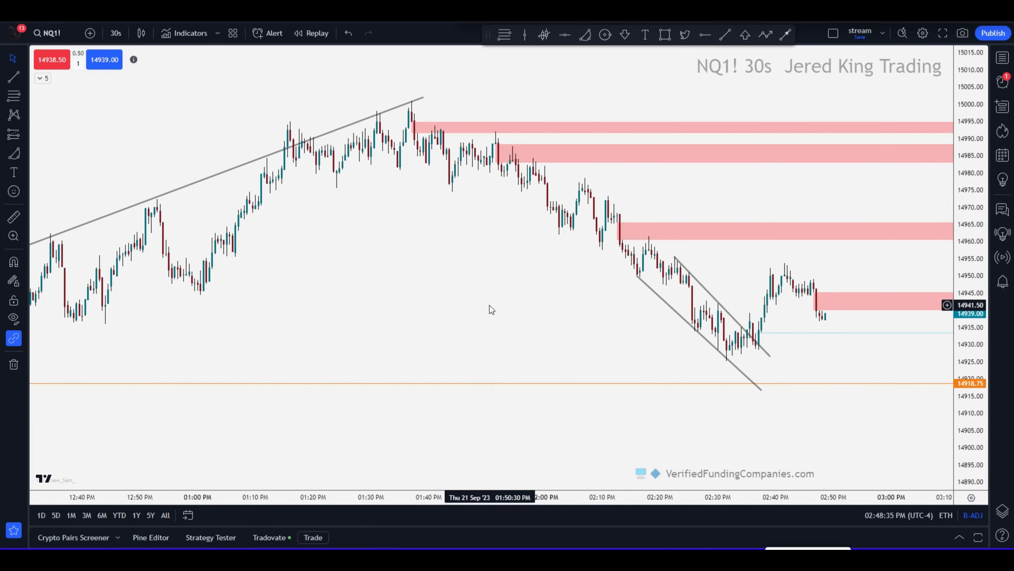
{"action": "scroll", "coordinate": [491, 309], "scroll_direction": "down", "scroll_amount": 3}
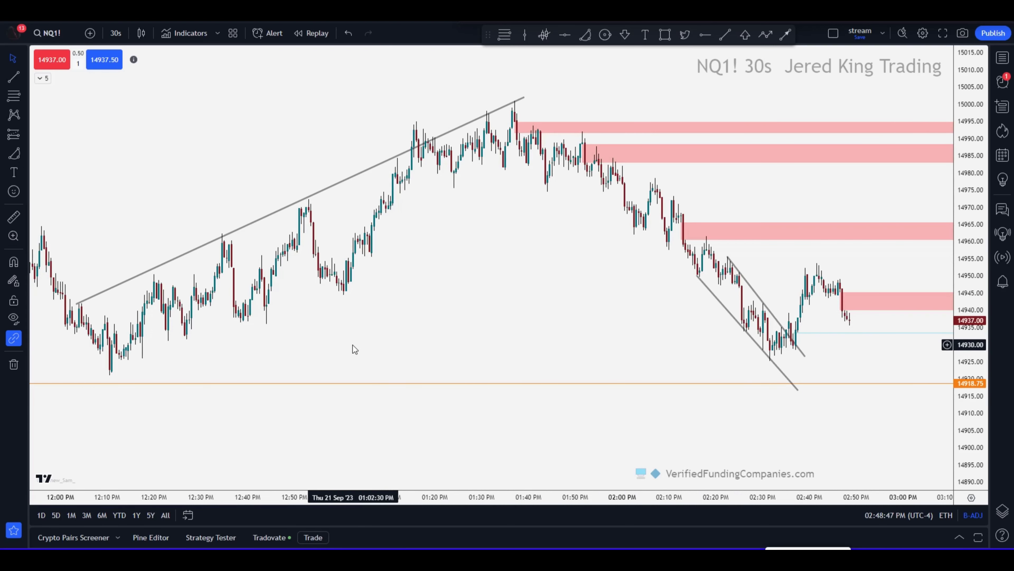
{"action": "scroll", "coordinate": [317, 355], "scroll_direction": "down", "scroll_amount": 2}
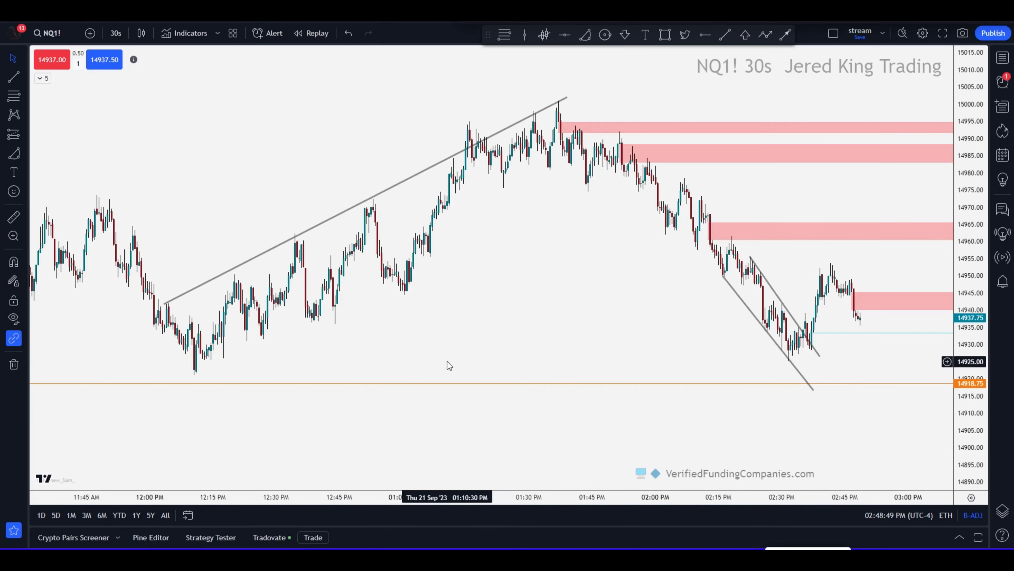
{"action": "scroll", "coordinate": [454, 357], "scroll_direction": "up", "scroll_amount": 1}
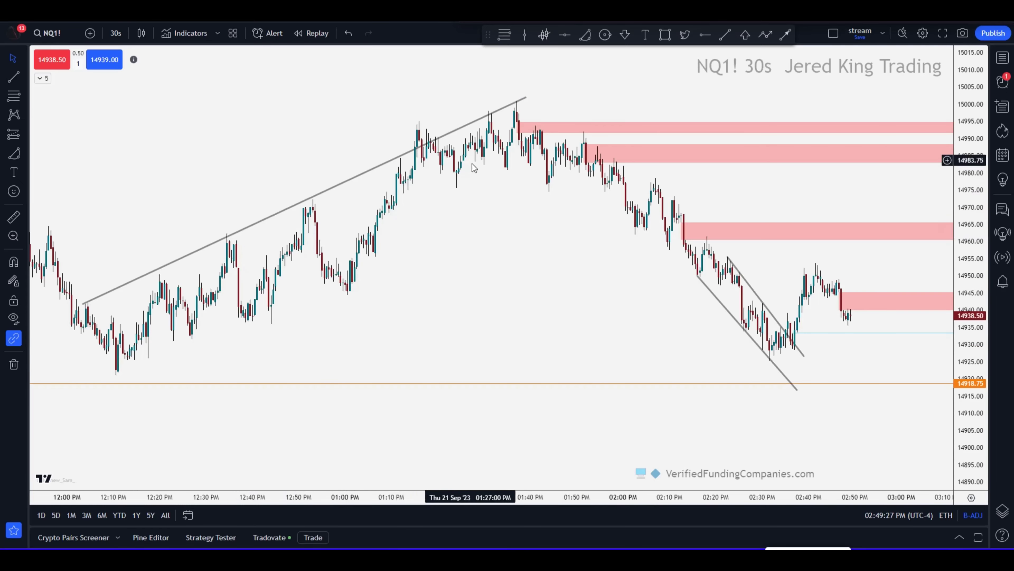
- Draw a falling trendline off the 2:40 PM swing high and a thin zone near 14936
{"action": "scroll", "coordinate": [330, 321], "scroll_direction": "down", "scroll_amount": 3}
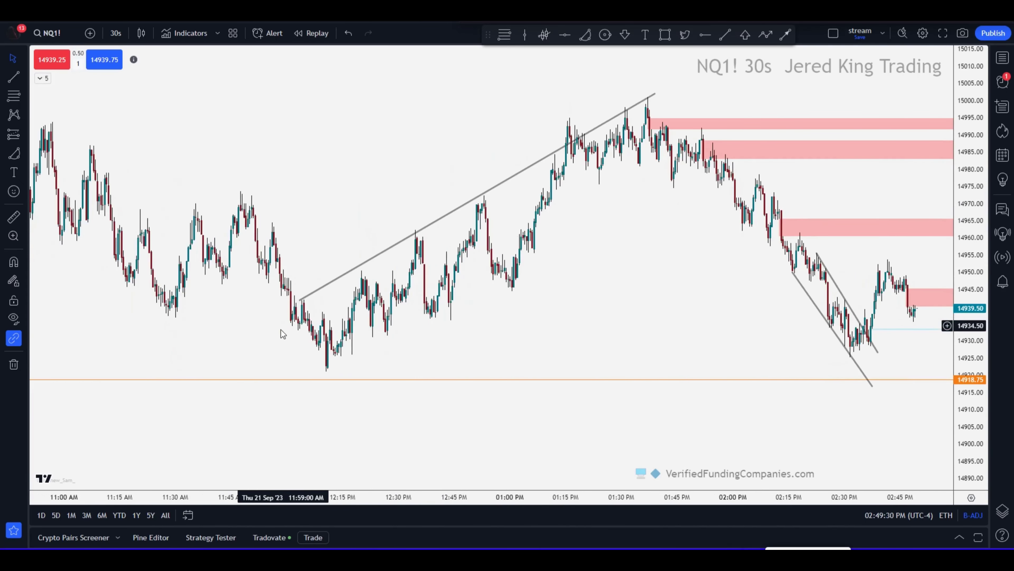
{"action": "left_click_drag", "start_coordinate": [274, 335], "coordinate": [397, 325]}
{"action": "scroll", "coordinate": [374, 359], "scroll_direction": "up", "scroll_amount": 3}
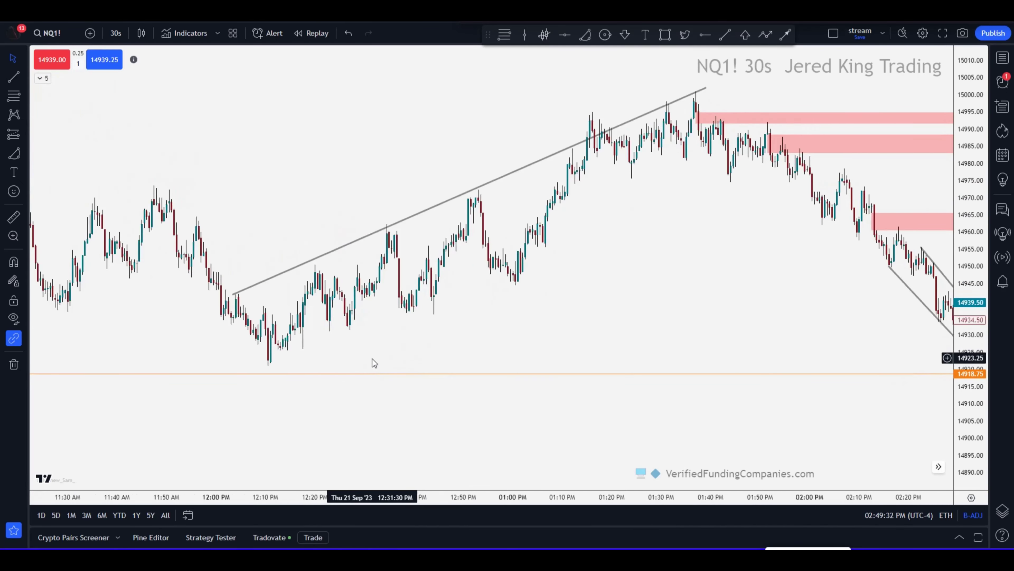
{"action": "left_click_drag", "start_coordinate": [250, 386], "coordinate": [401, 372]}
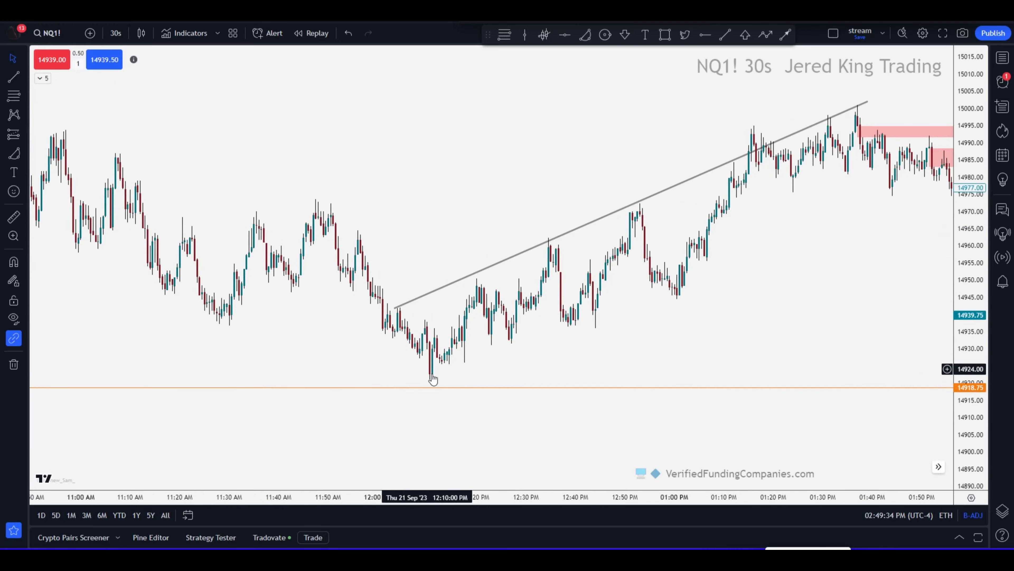
{"action": "left_click_drag", "start_coordinate": [559, 367], "coordinate": [390, 369]}
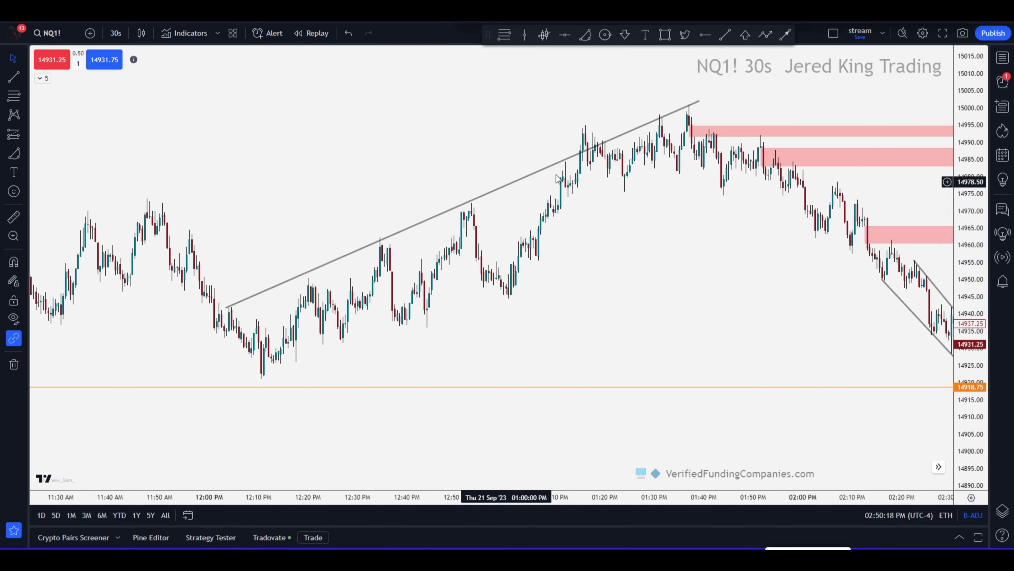
{"action": "left_click_drag", "start_coordinate": [741, 314], "coordinate": [374, 297]}
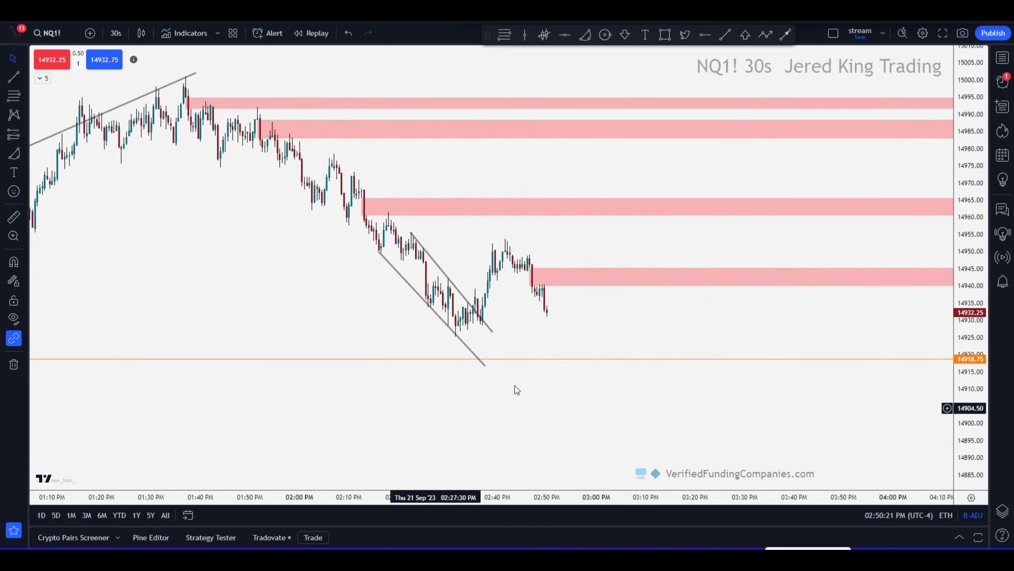
{"action": "left_click_drag", "start_coordinate": [507, 239], "coordinate": [594, 321]}
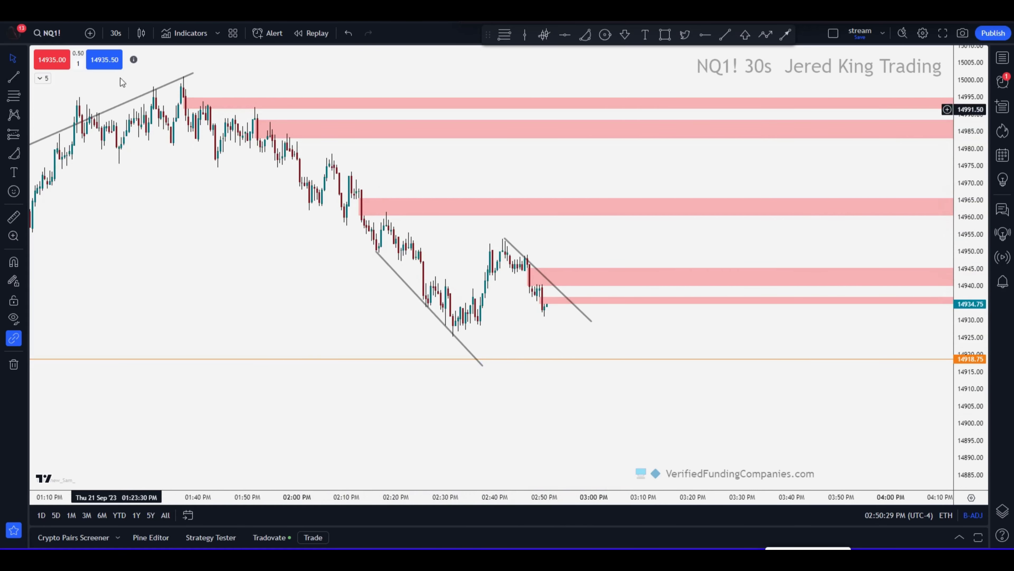
- Switch NQ1! to 3-minute candles and pan to review the morning trendlines and supply zones
{"action": "left_click", "coordinate": [116, 33]}
{"action": "scroll", "coordinate": [133, 269], "scroll_direction": "down", "scroll_amount": 5}
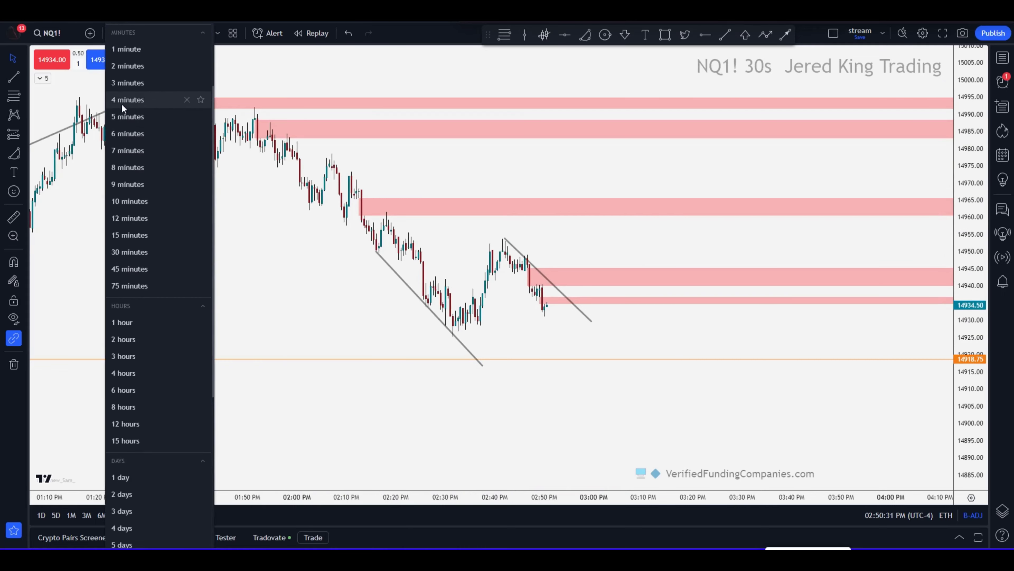
{"action": "left_click", "coordinate": [136, 82]}
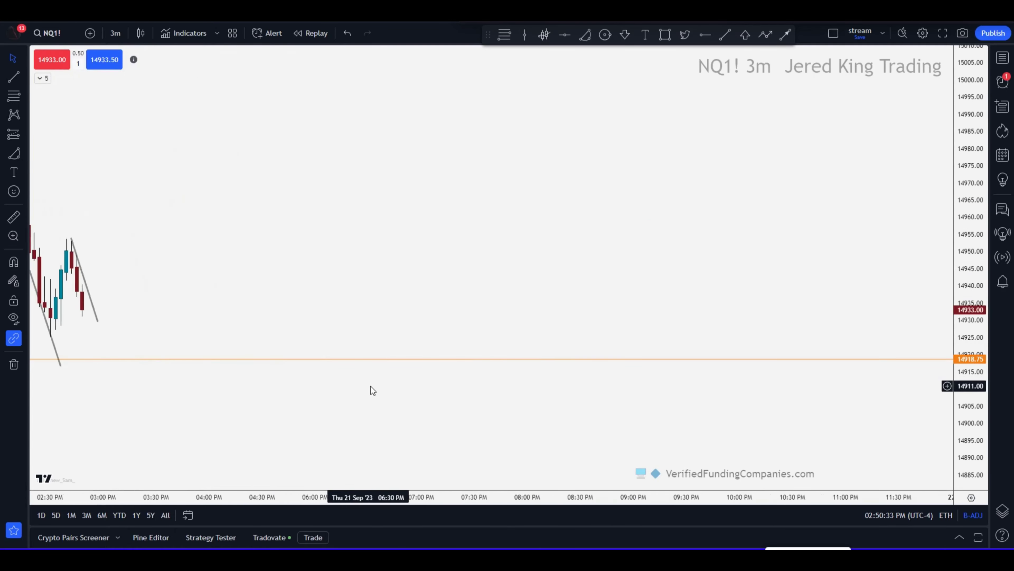
{"action": "left_click_drag", "start_coordinate": [368, 404], "coordinate": [448, 374]}
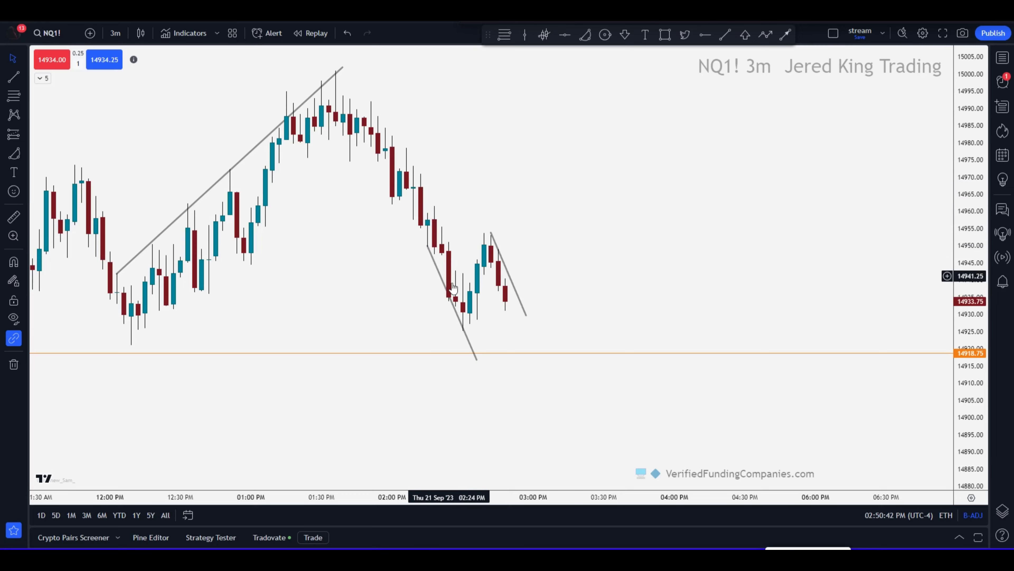
{"action": "left_click_drag", "start_coordinate": [452, 287], "coordinate": [336, 259]}
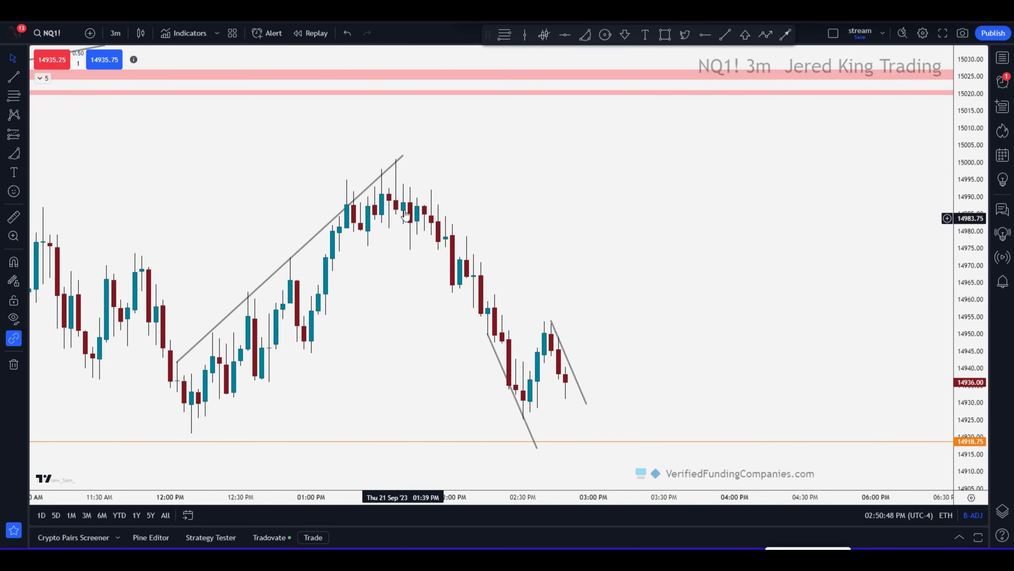
{"action": "scroll", "coordinate": [266, 319], "scroll_direction": "down", "scroll_amount": 2}
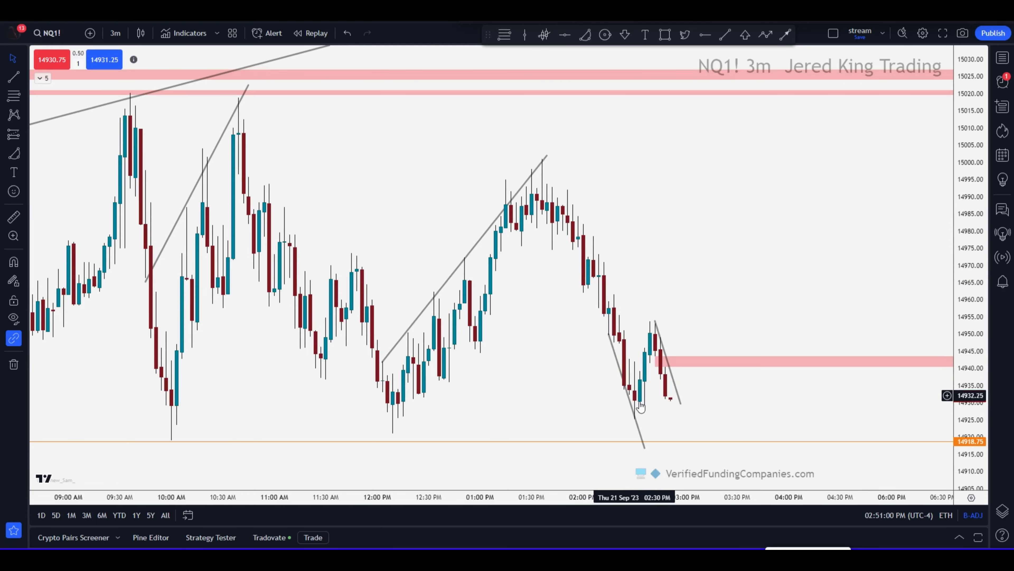
{"action": "scroll", "coordinate": [519, 389], "scroll_direction": "up", "scroll_amount": 3}
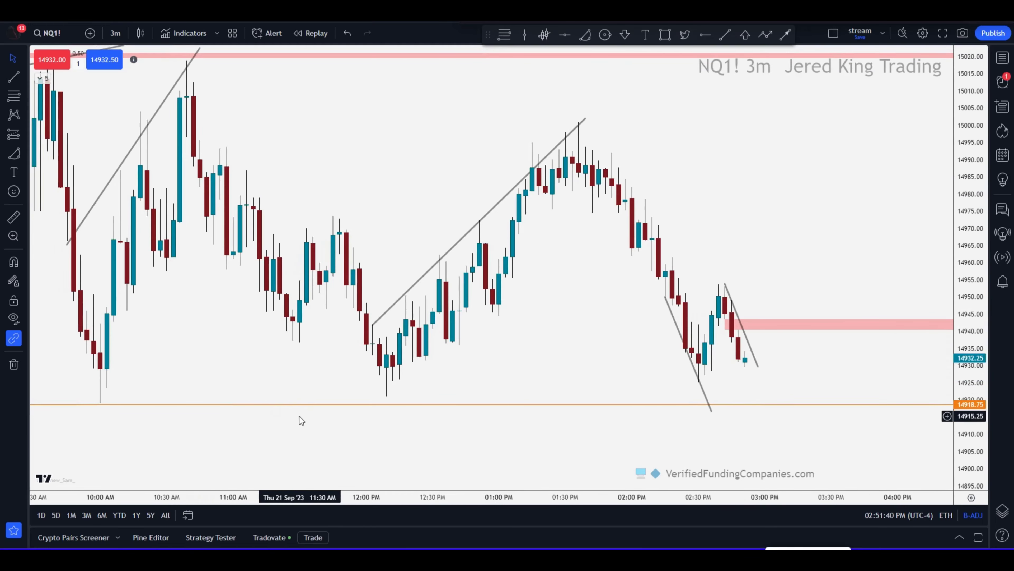
{"action": "left_click_drag", "start_coordinate": [299, 416], "coordinate": [380, 396]}
{"action": "scroll", "coordinate": [335, 328], "scroll_direction": "down", "scroll_amount": 2}
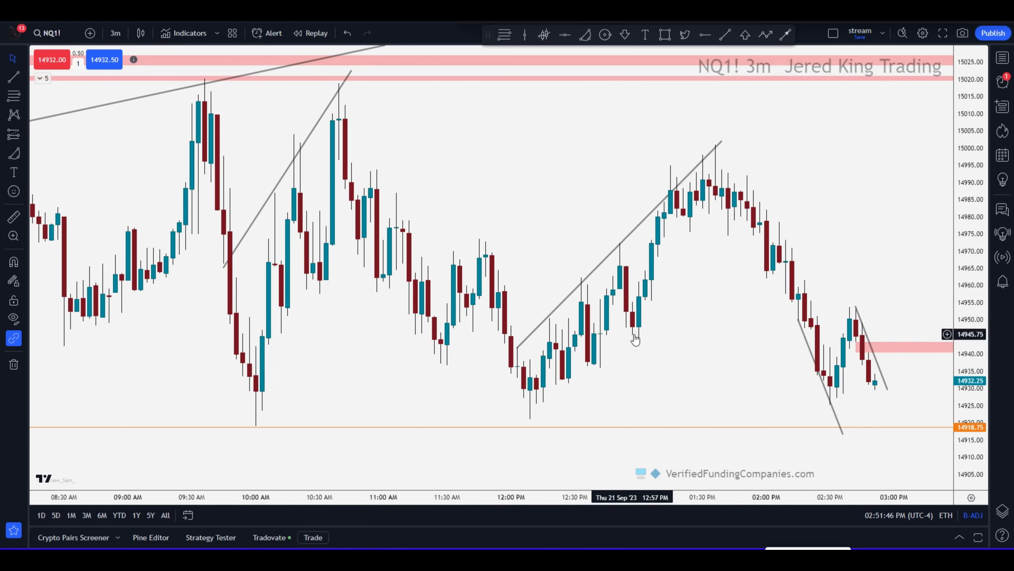
- Switch back to 30-second candles, centring the open 2-contract short and the 14978.25 stop-limit
{"action": "left_click", "coordinate": [115, 33]}
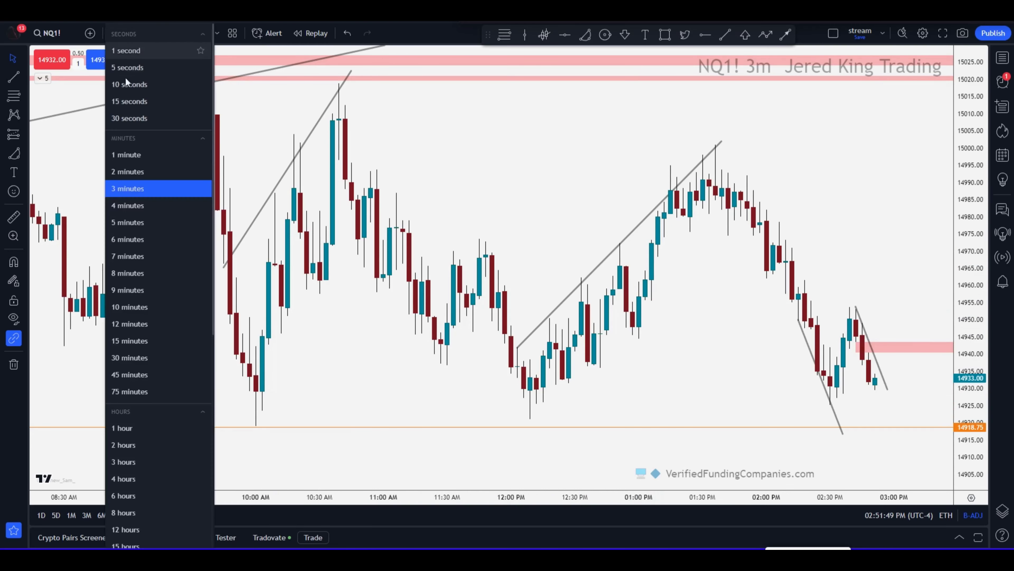
{"action": "left_click", "coordinate": [140, 117]}
{"action": "scroll", "coordinate": [342, 340], "scroll_direction": "down", "scroll_amount": 5}
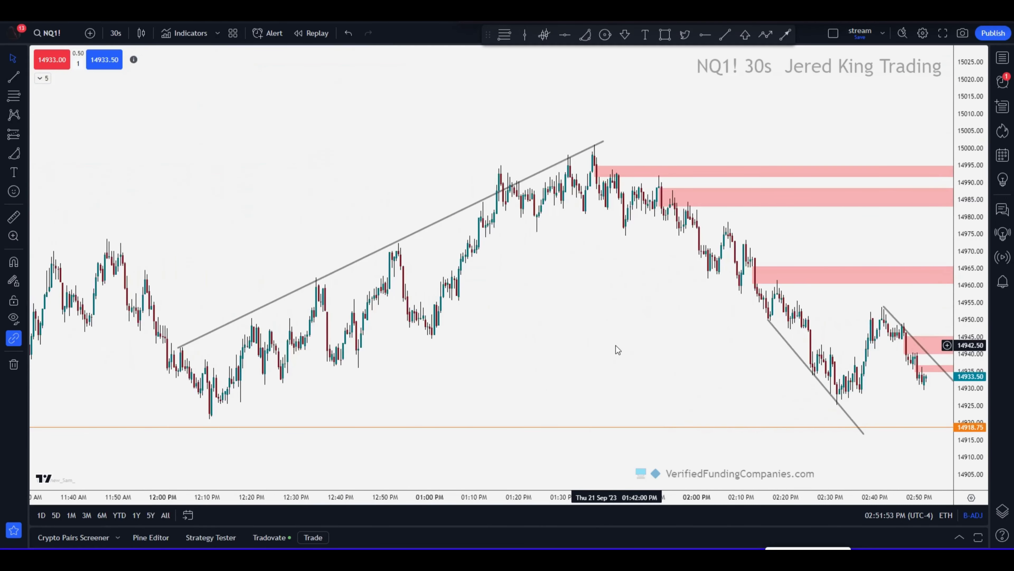
{"action": "left_click_drag", "start_coordinate": [614, 347], "coordinate": [448, 287]}
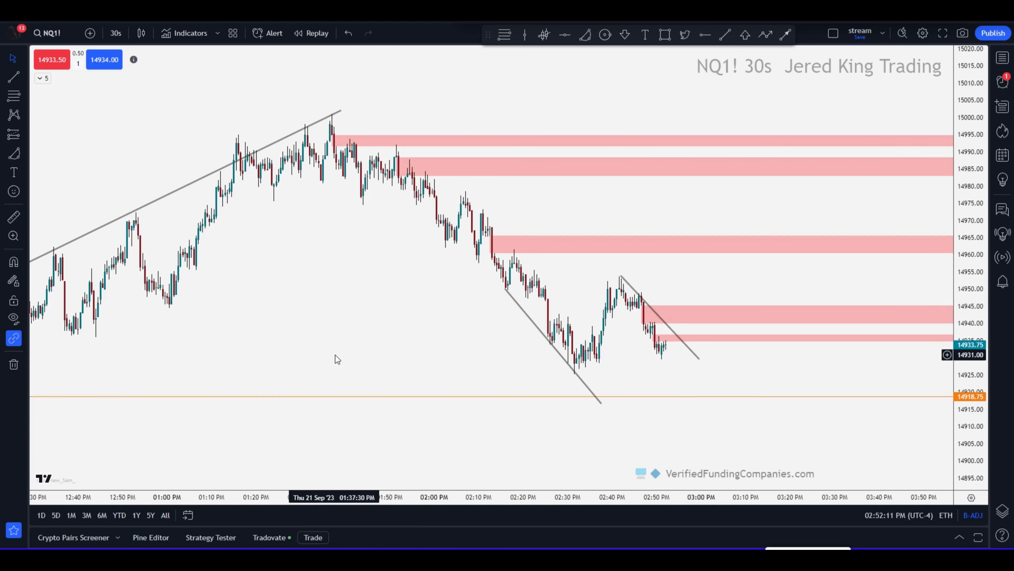
{"action": "scroll", "coordinate": [335, 354], "scroll_direction": "down", "scroll_amount": 2}
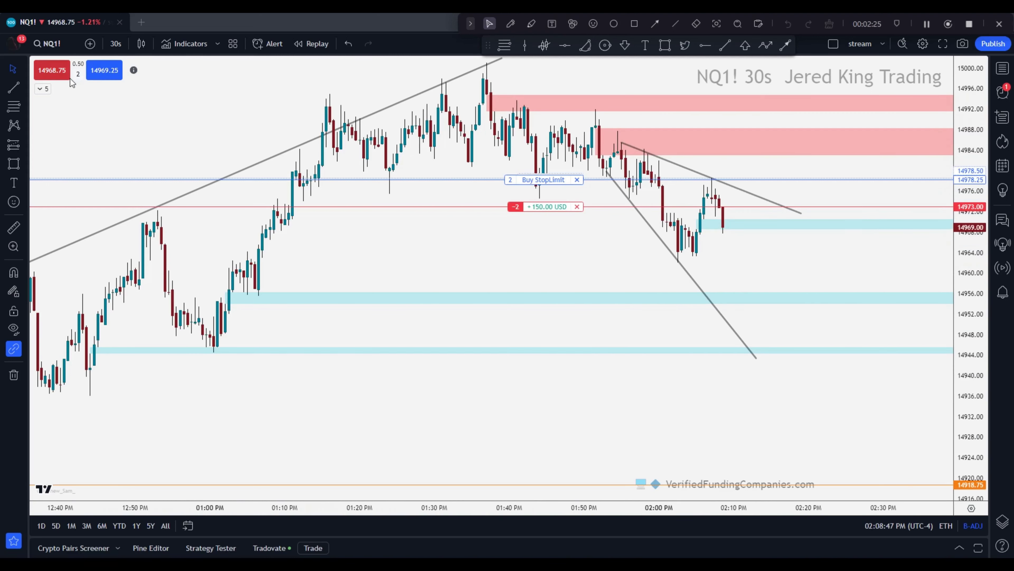
- Buy 1 contract at market, reducing the NQ1! short from 2 contracts to 1
{"action": "left_click", "coordinate": [82, 75]}
{"action": "left_click", "coordinate": [101, 131]}
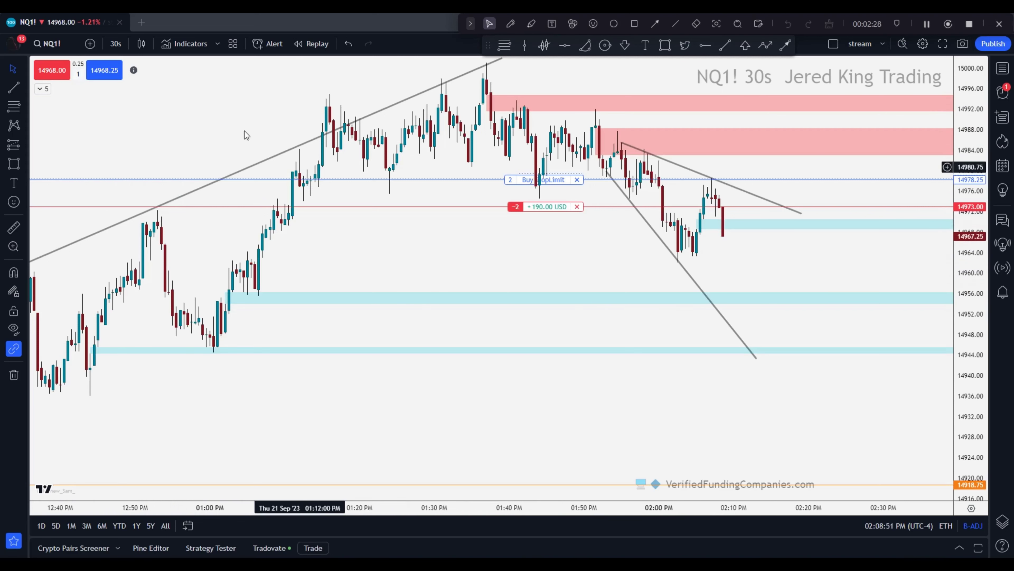
{"action": "left_click", "coordinate": [106, 71]}
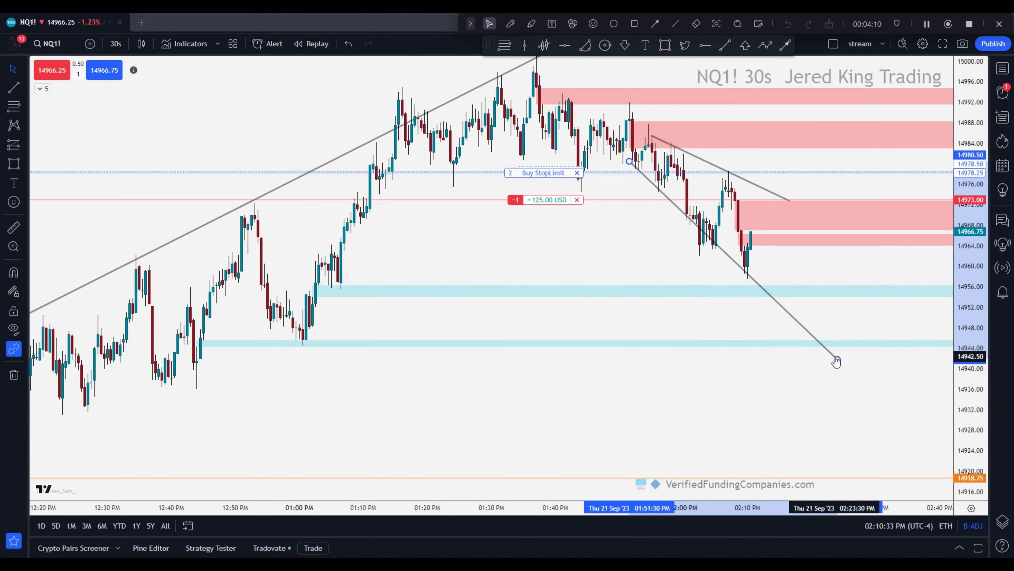
- Refit the channel's upper line so it starts at the latest swing high and follows recent highs
{"action": "left_click_drag", "start_coordinate": [698, 226], "coordinate": [710, 248]}
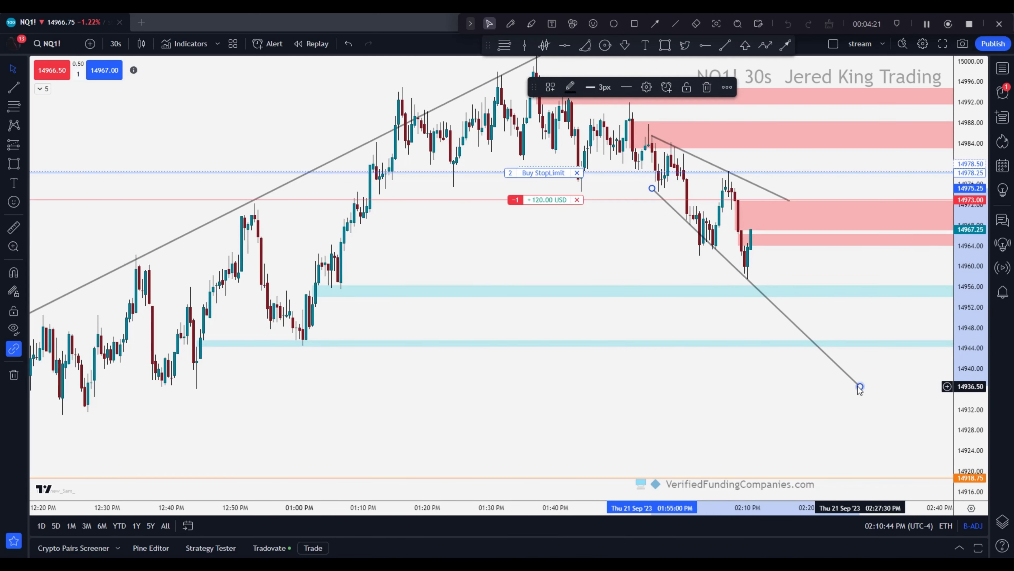
{"action": "left_click_drag", "start_coordinate": [860, 386], "coordinate": [833, 432]}
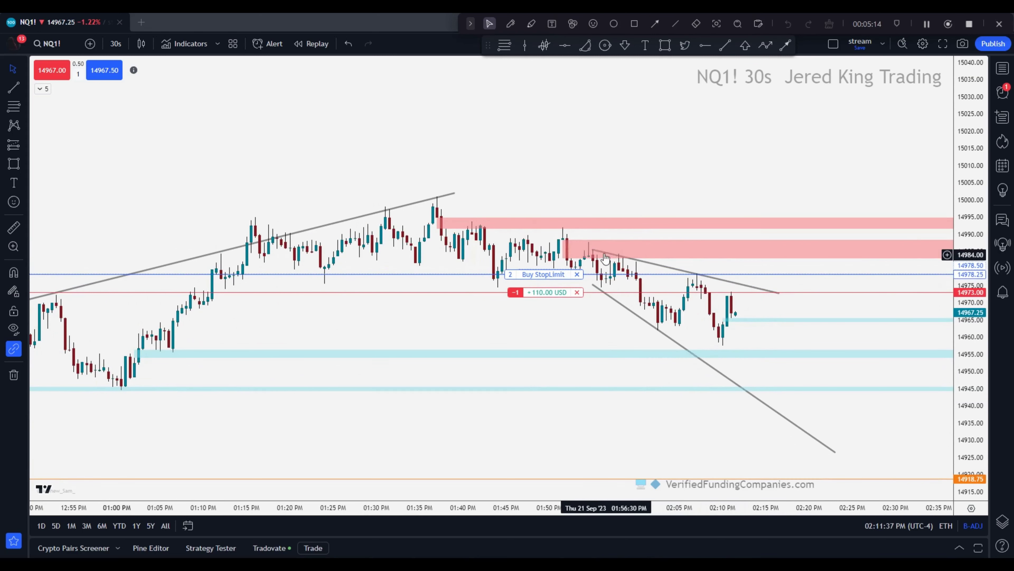
{"action": "left_click_drag", "start_coordinate": [593, 251], "coordinate": [688, 273]}
{"action": "left_click_drag", "start_coordinate": [779, 294], "coordinate": [796, 328]}
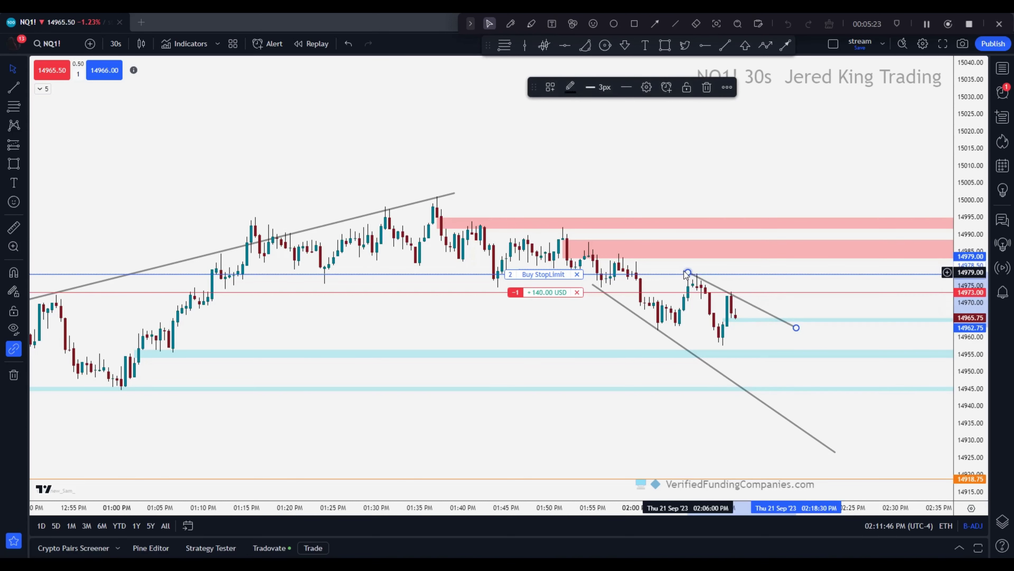
{"action": "left_click_drag", "start_coordinate": [688, 272], "coordinate": [684, 266]}
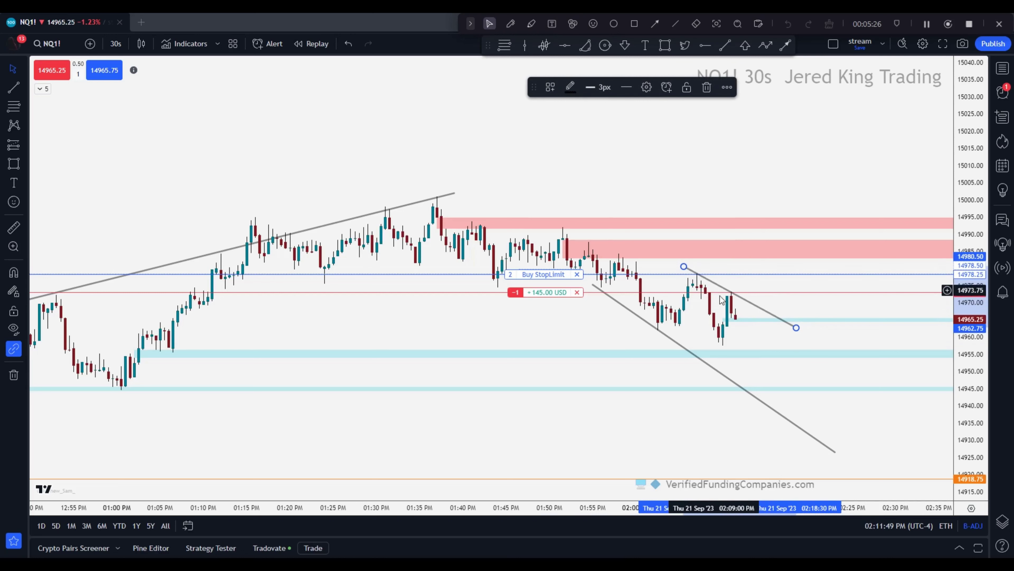
{"action": "left_click", "coordinate": [664, 332]}
- Move the lower channel line onto the recent low, parallel to the upper line
{"action": "left_click_drag", "start_coordinate": [593, 284], "coordinate": [676, 325]}
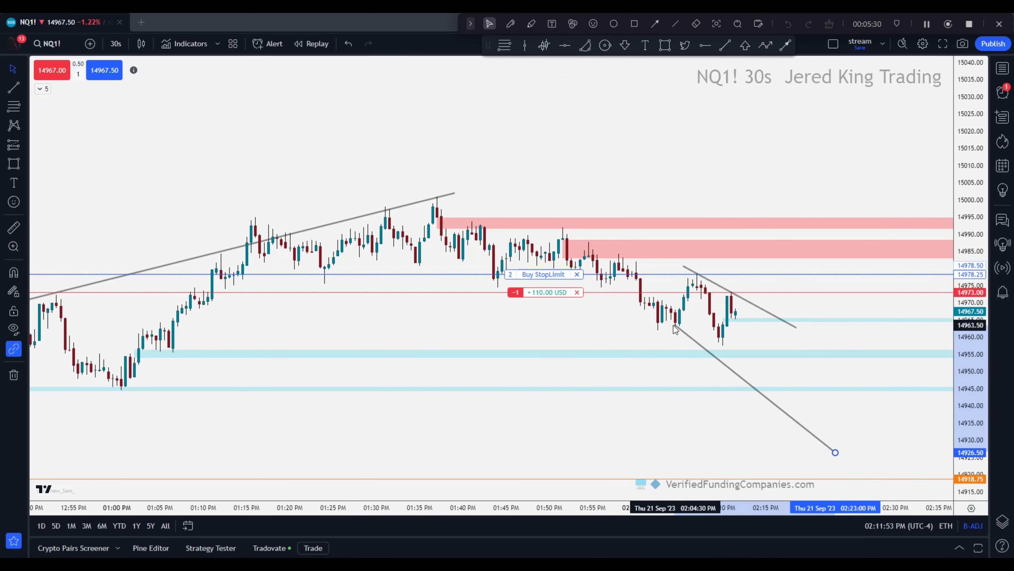
{"action": "left_click_drag", "start_coordinate": [751, 402], "coordinate": [683, 393]}
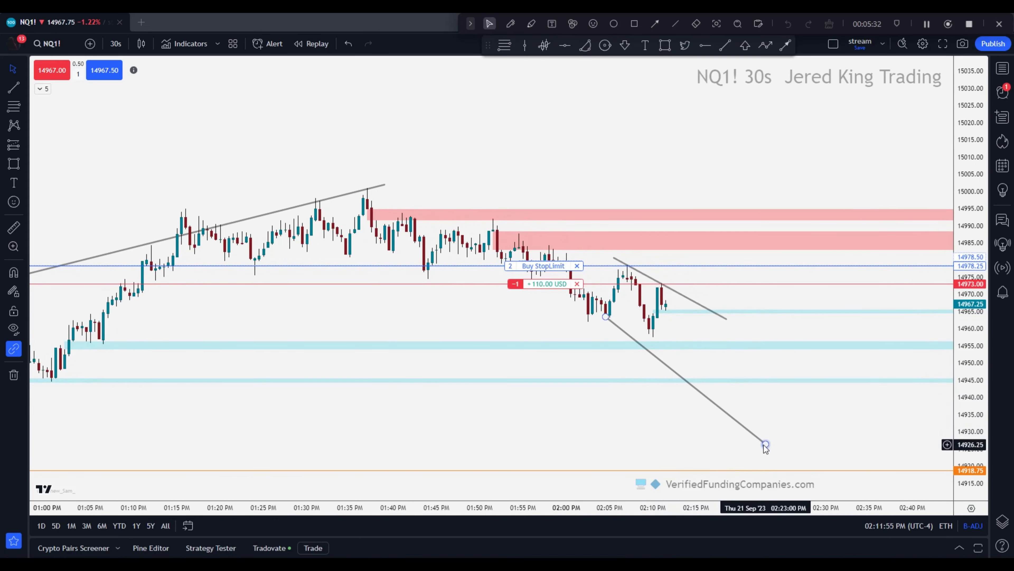
{"action": "left_click_drag", "start_coordinate": [764, 444], "coordinate": [739, 374]}
{"action": "left_click_drag", "start_coordinate": [635, 359], "coordinate": [688, 375]}
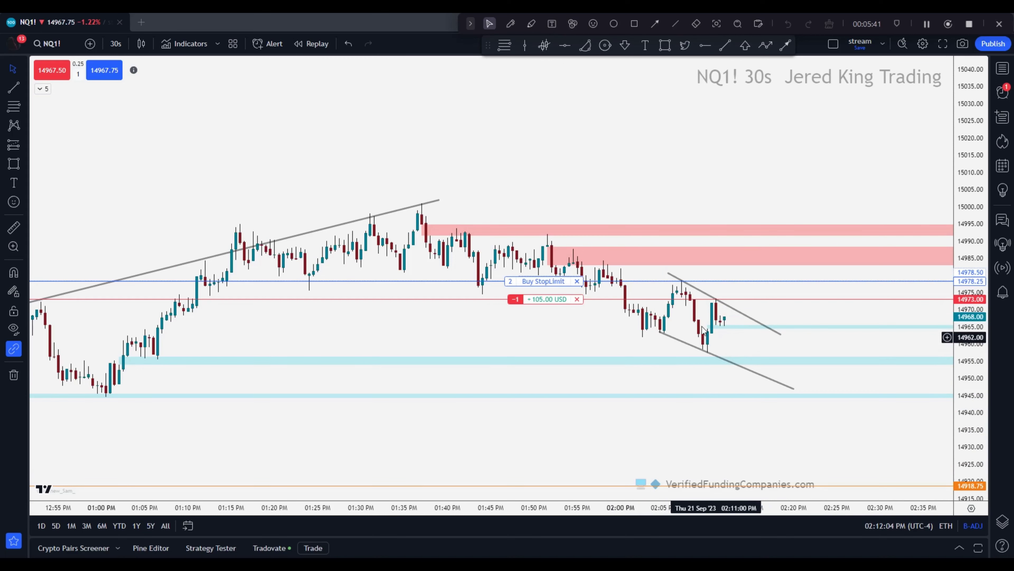
{"action": "scroll", "coordinate": [747, 312], "scroll_direction": "down", "scroll_amount": 1}
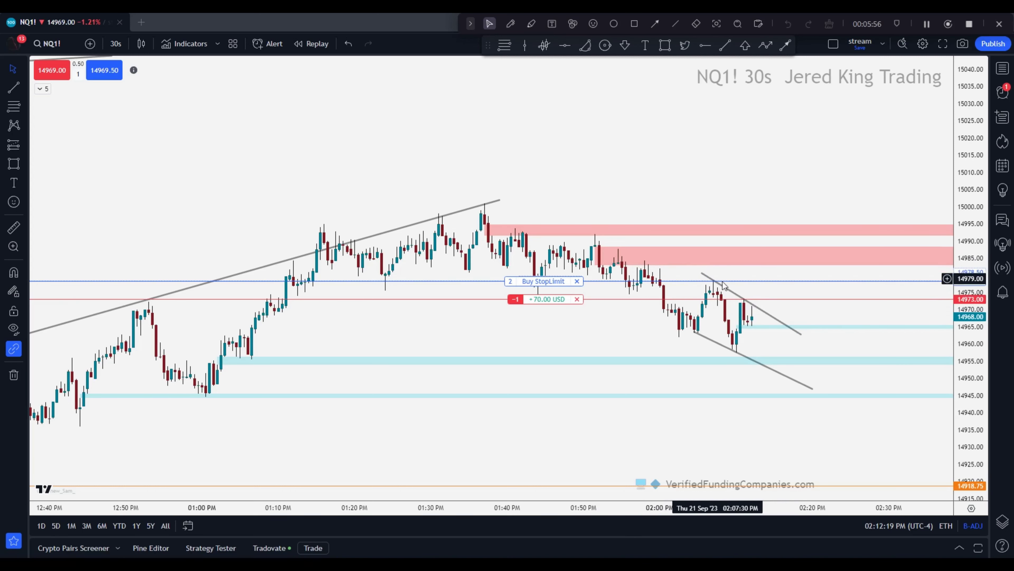
- Realign the upper line with the highs and sell one more contract, back to a 2-contract short
{"action": "left_click", "coordinate": [745, 301]}
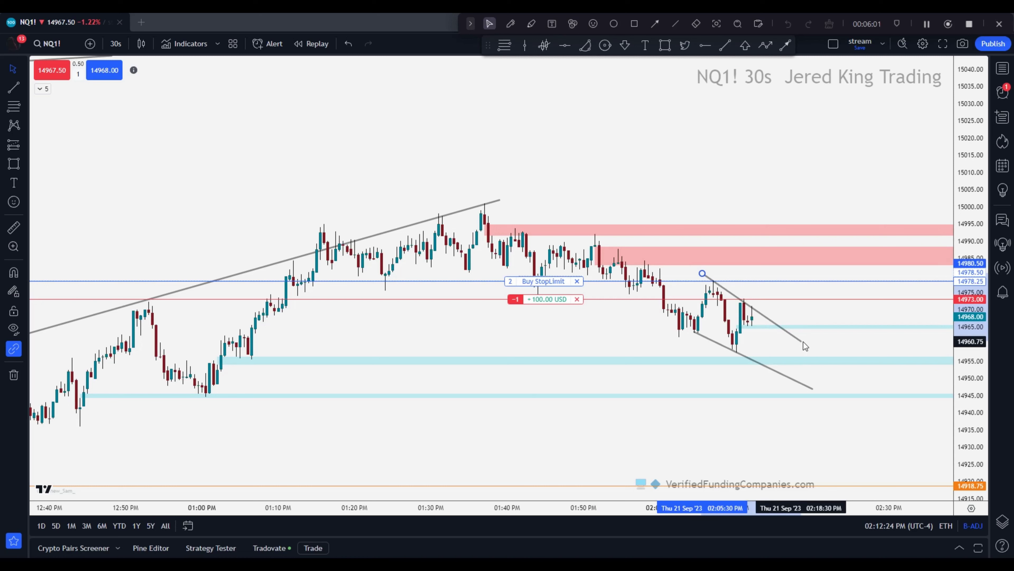
{"action": "left_click", "coordinate": [803, 342]}
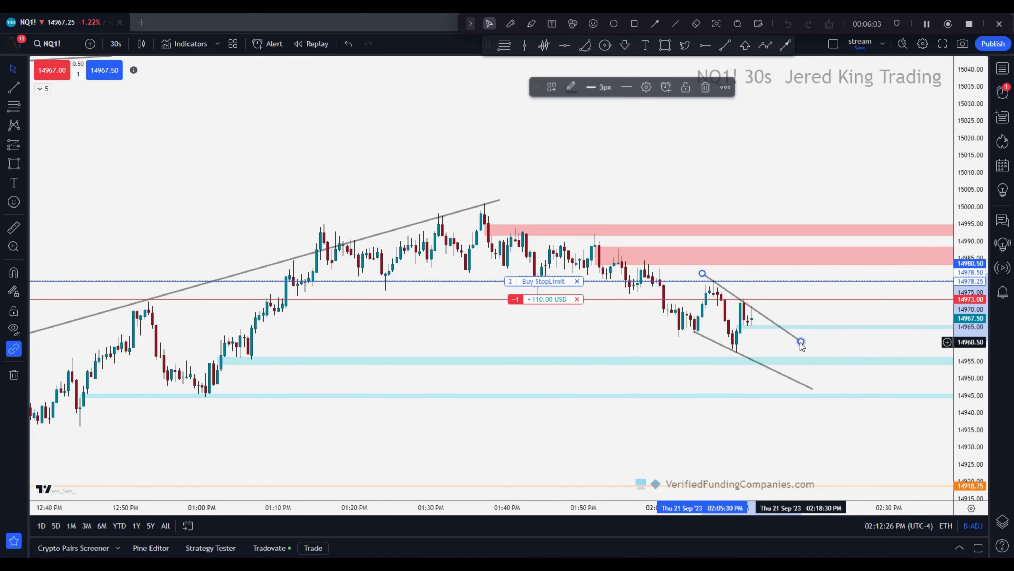
{"action": "left_click_drag", "start_coordinate": [702, 273], "coordinate": [698, 282]}
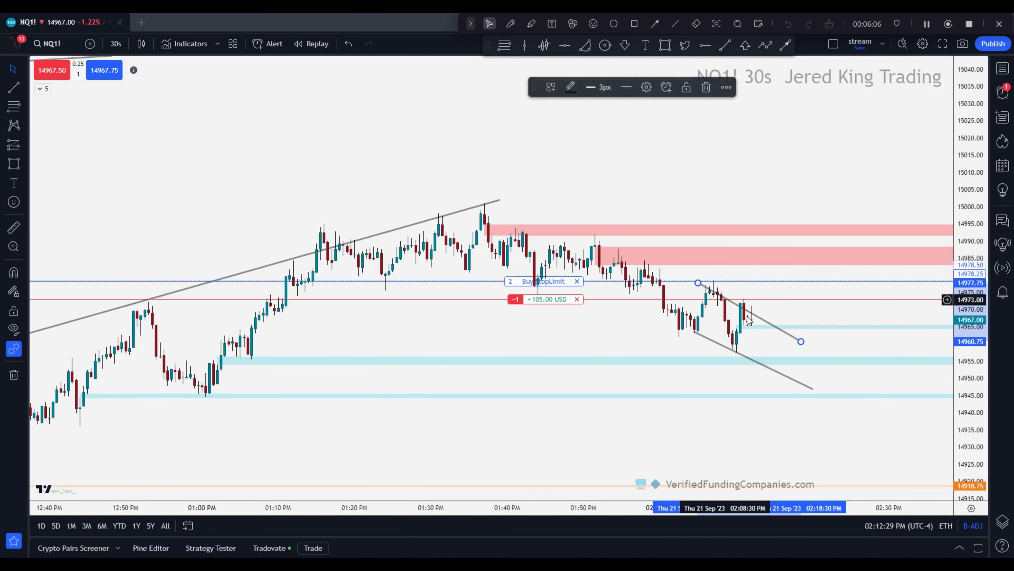
{"action": "left_click_drag", "start_coordinate": [801, 341], "coordinate": [806, 329]}
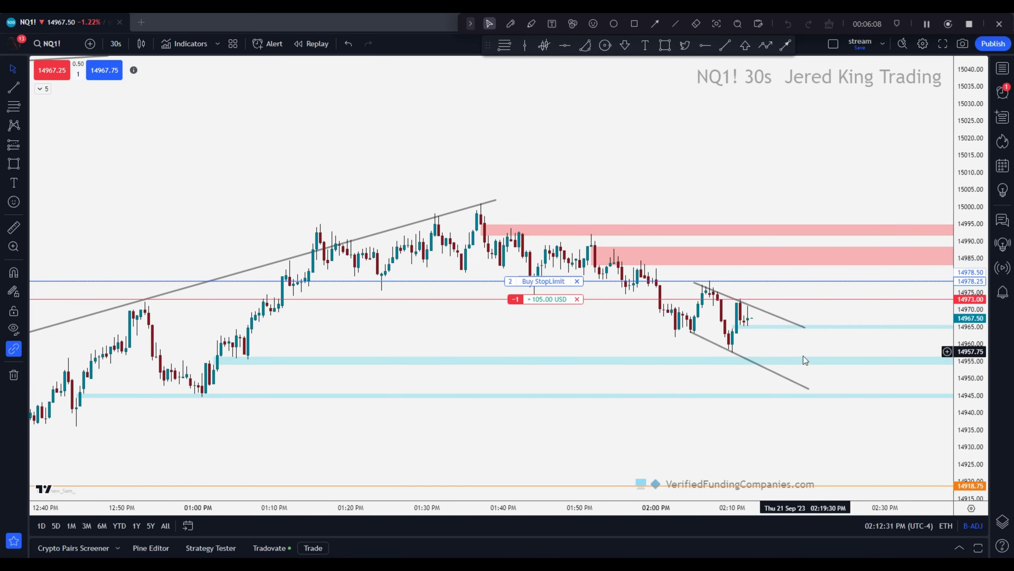
{"action": "left_click", "coordinate": [58, 74]}
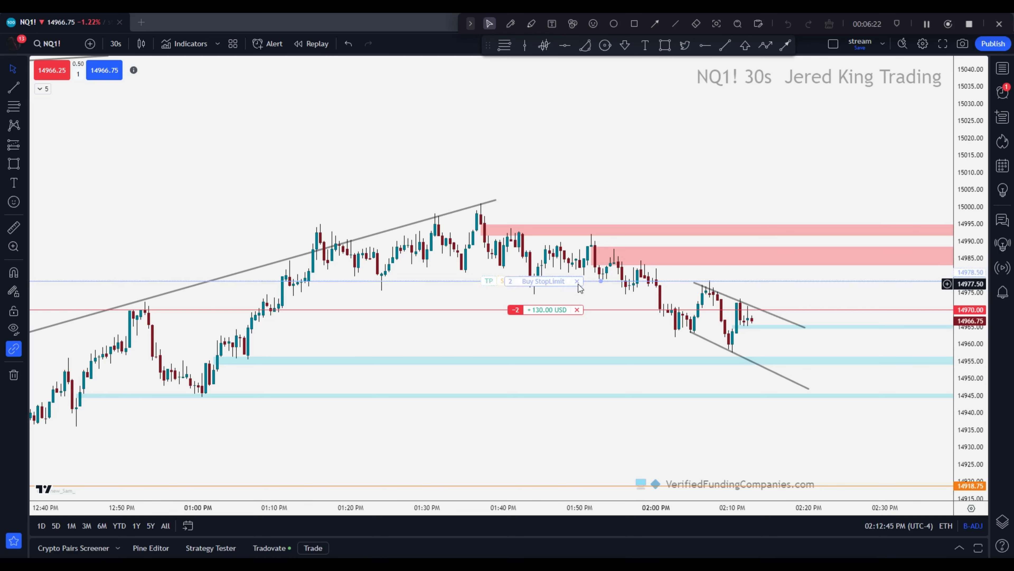
- Lower the buy stop-limit to 14975.00 and buy back one contract, leaving a 1-contract short
{"action": "left_click_drag", "start_coordinate": [578, 281], "coordinate": [578, 292]}
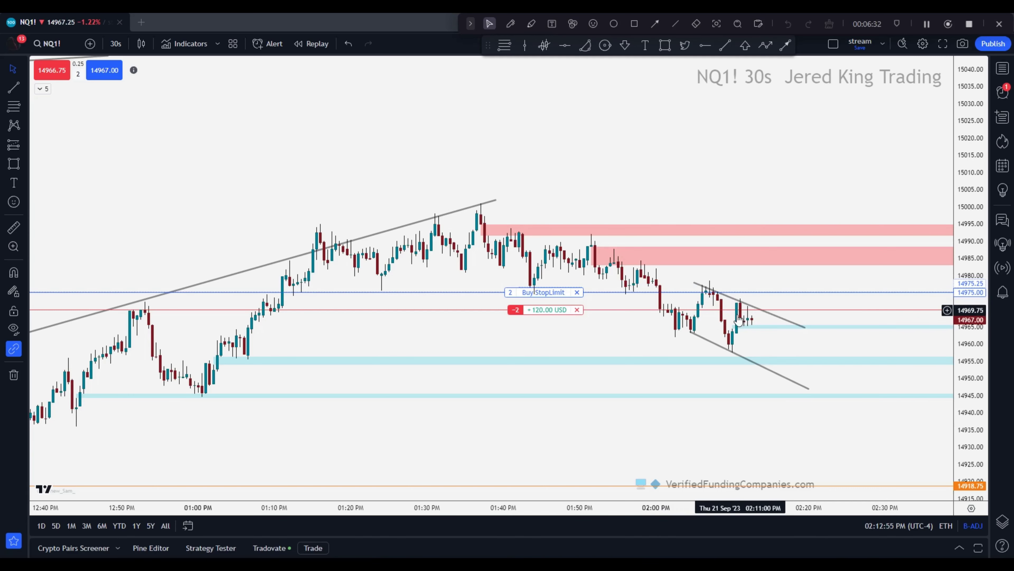
{"action": "scroll", "coordinate": [716, 287], "scroll_direction": "down", "scroll_amount": 2}
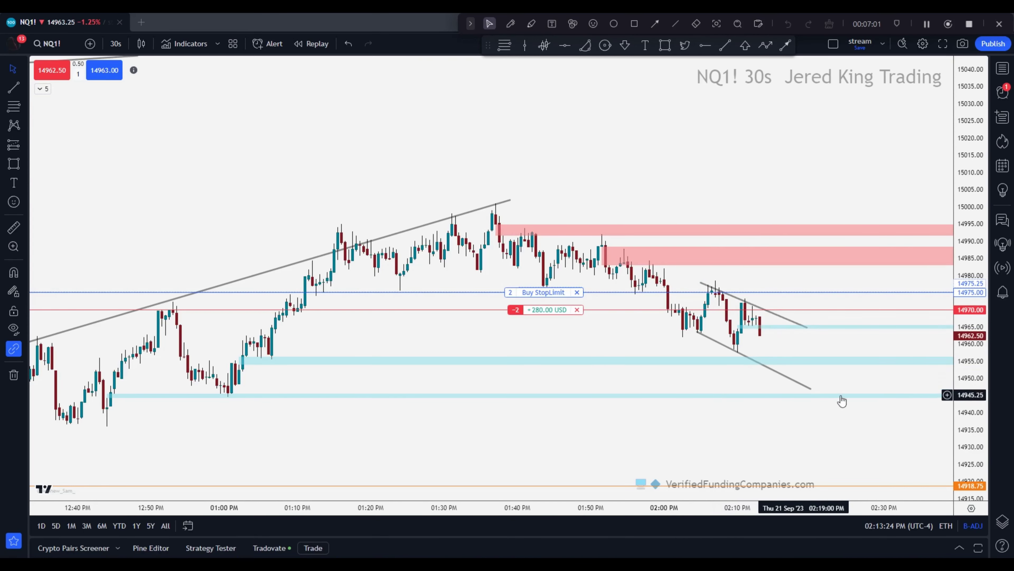
{"action": "left_click_drag", "start_coordinate": [838, 403], "coordinate": [752, 345]}
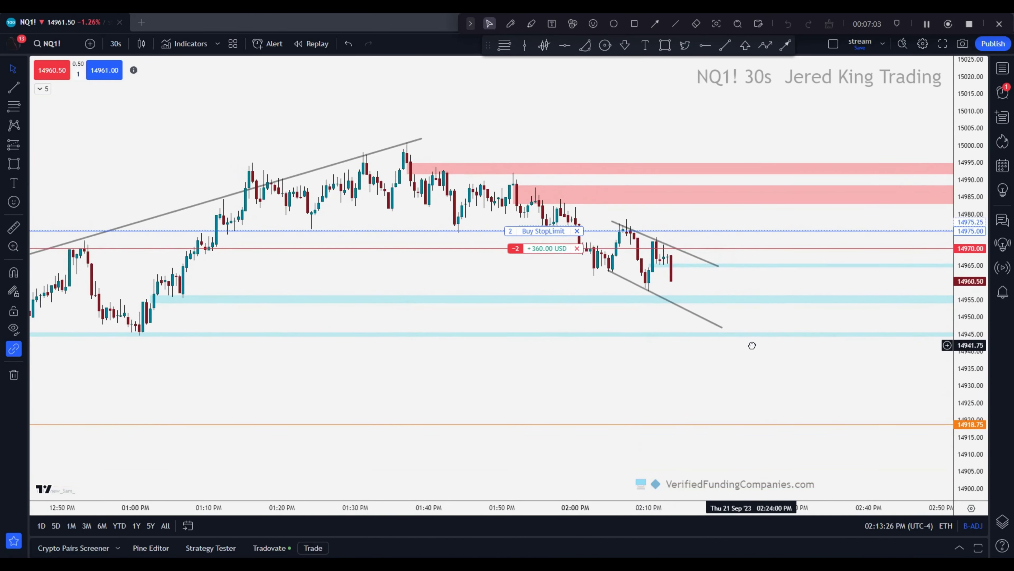
{"action": "scroll", "coordinate": [752, 346], "scroll_direction": "down", "scroll_amount": 2}
{"action": "scroll", "coordinate": [711, 360], "scroll_direction": "up", "scroll_amount": 2}
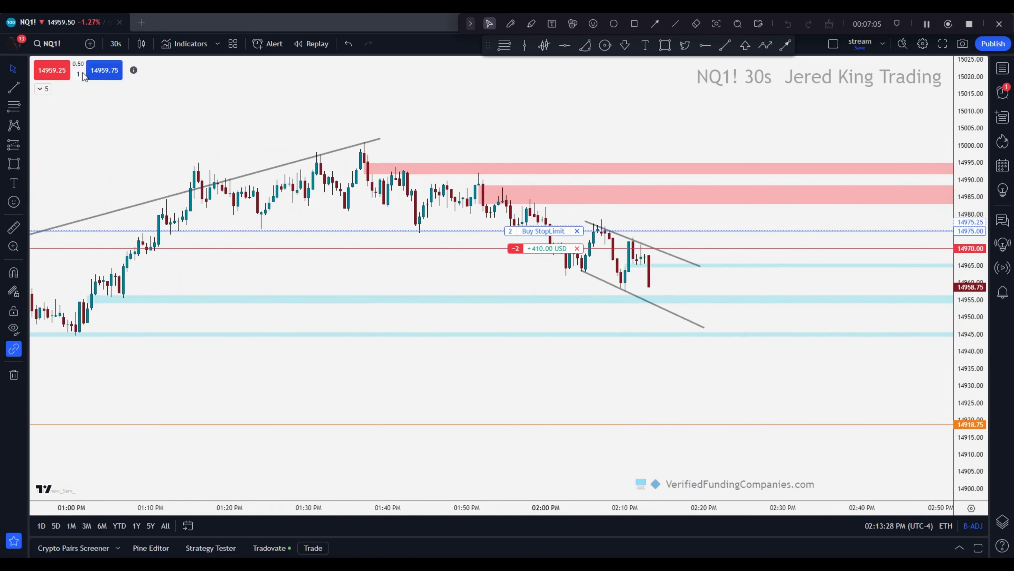
{"action": "left_click", "coordinate": [94, 74]}
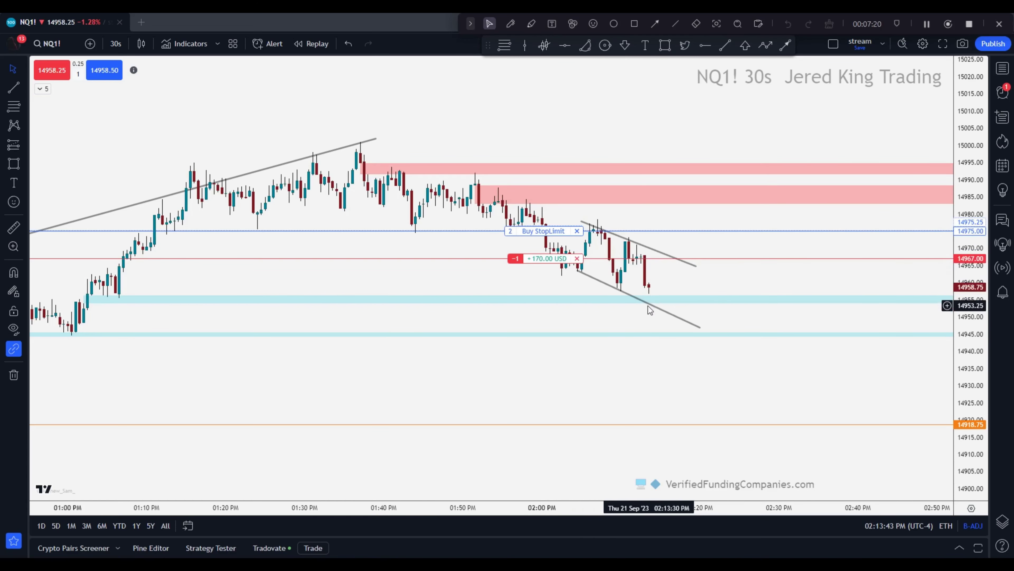
- Extend the channel's lower line further right and nudge its end point slightly down
{"action": "left_click_drag", "start_coordinate": [700, 326], "coordinate": [731, 336]}
{"action": "left_click", "coordinate": [651, 354]}
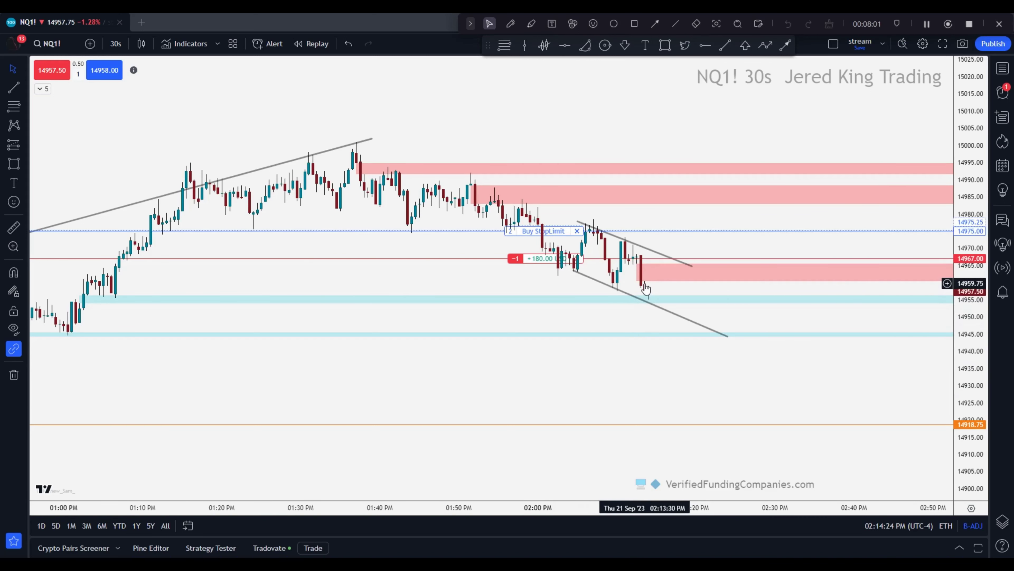
{"action": "scroll", "coordinate": [646, 288], "scroll_direction": "down", "scroll_amount": 2}
{"action": "left_click_drag", "start_coordinate": [646, 288], "coordinate": [707, 306]}
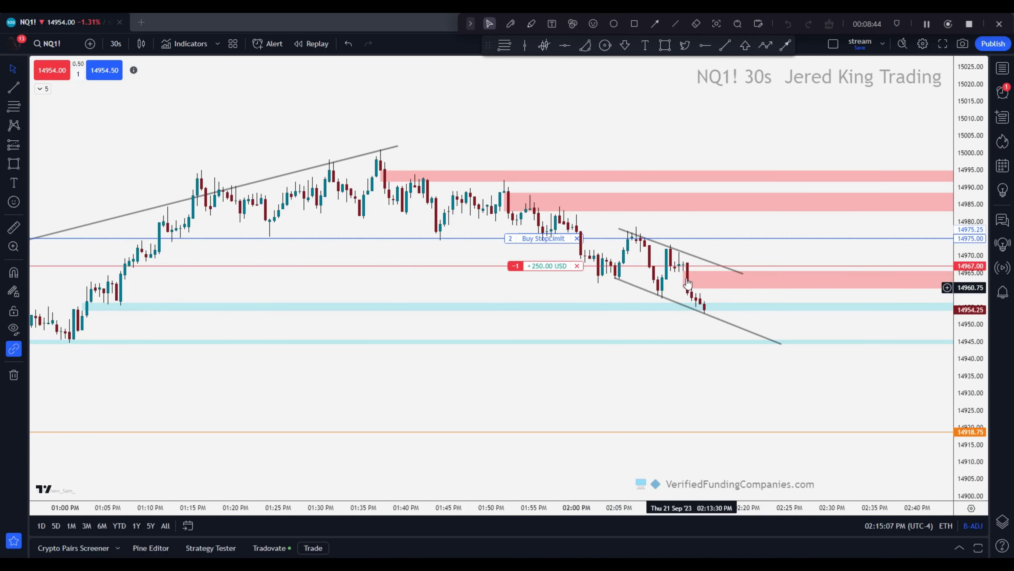
{"action": "scroll", "coordinate": [691, 308], "scroll_direction": "down", "scroll_amount": 2}
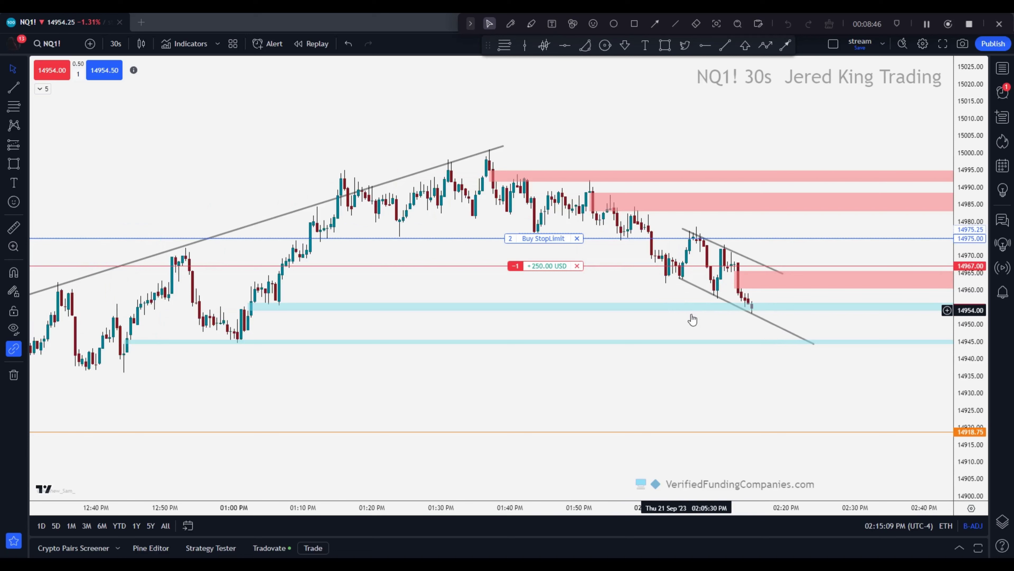
{"action": "scroll", "coordinate": [775, 376], "scroll_direction": "down", "scroll_amount": 1}
{"action": "left_click_drag", "start_coordinate": [800, 372], "coordinate": [796, 377]}
{"action": "left_click", "coordinate": [693, 334]}
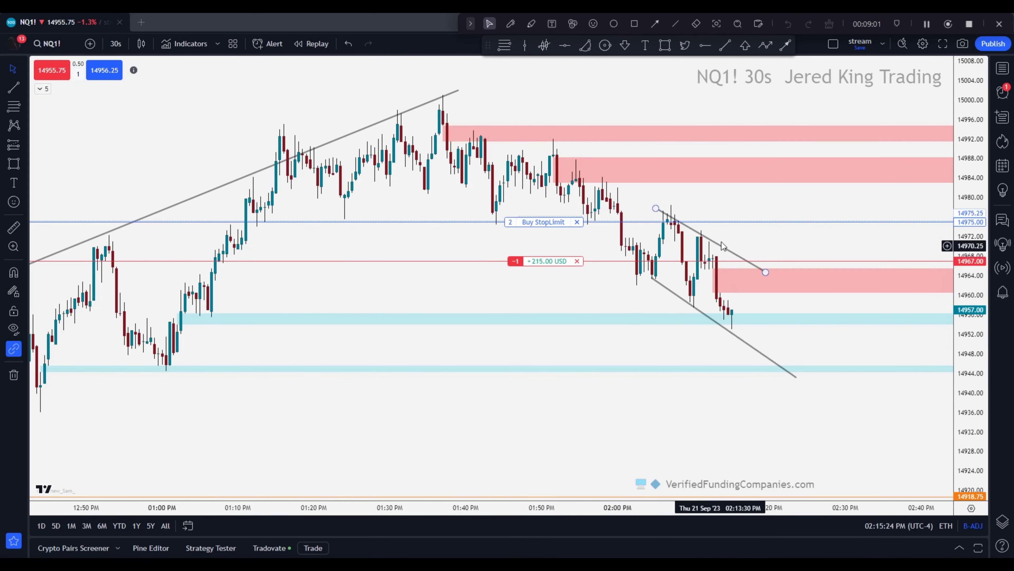
- Close the remaining short and redraw the upper channel line more steeply along the latest highs
{"action": "left_click", "coordinate": [580, 263]}
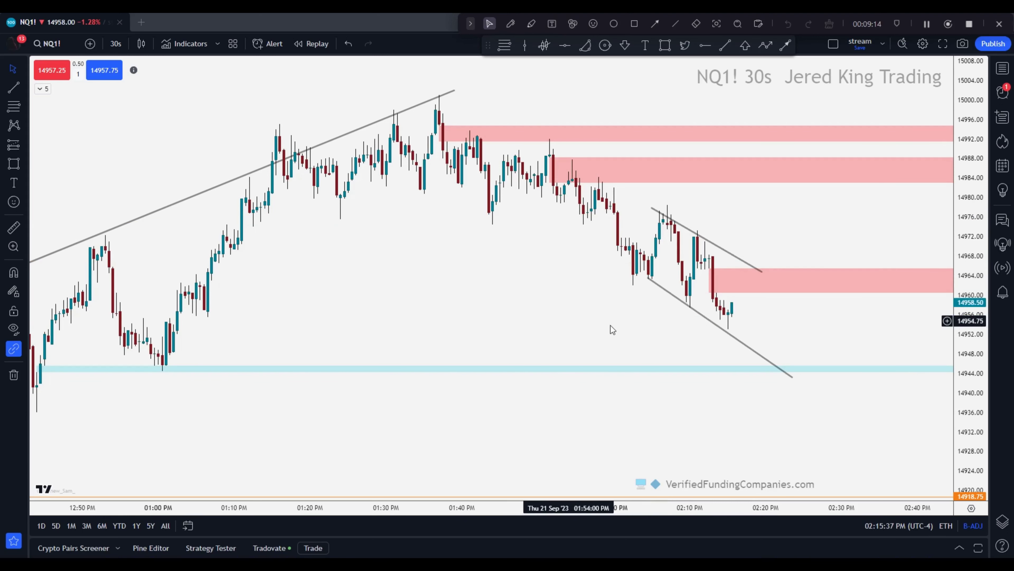
{"action": "scroll", "coordinate": [594, 318], "scroll_direction": "down", "scroll_amount": 5}
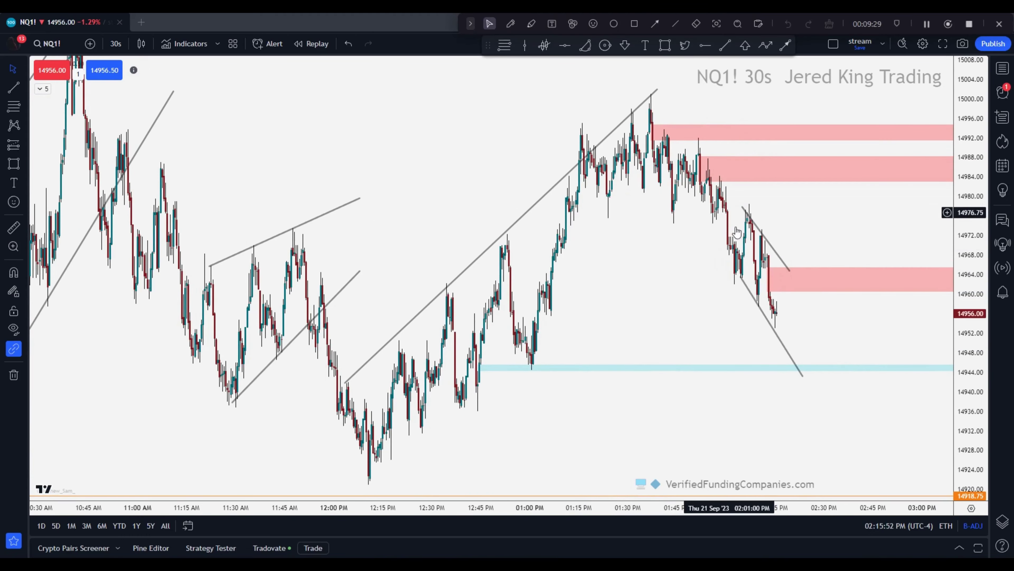
{"action": "scroll", "coordinate": [736, 292], "scroll_direction": "up", "scroll_amount": 4}
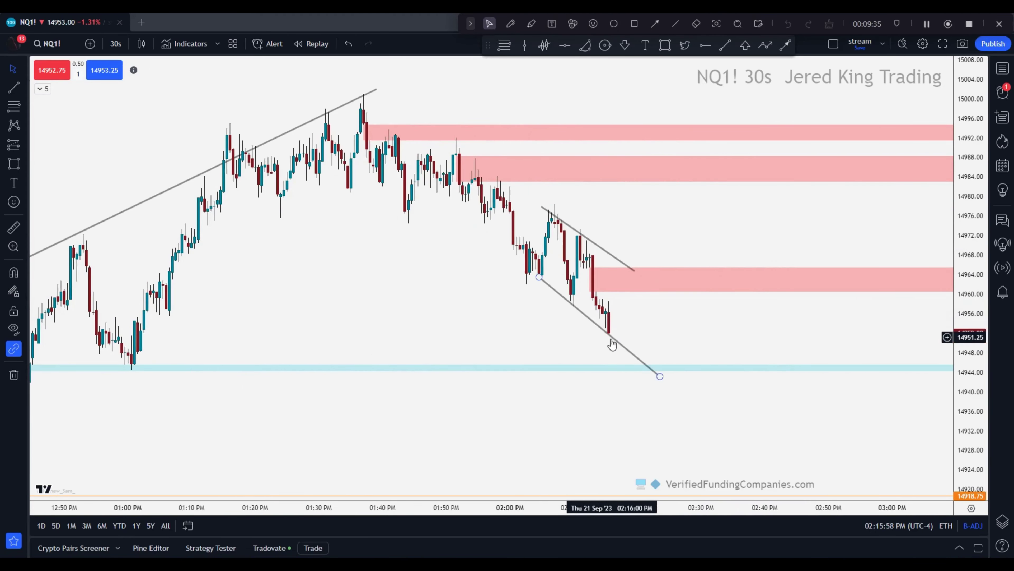
{"action": "left_click_drag", "start_coordinate": [621, 340], "coordinate": [653, 335]}
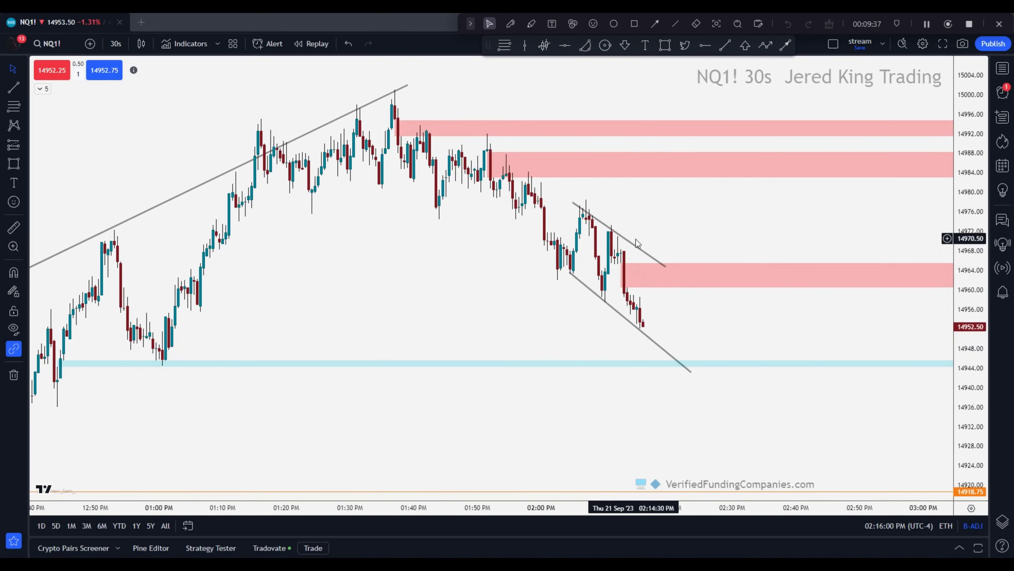
{"action": "left_click", "coordinate": [577, 213]}
{"action": "mouse_move", "coordinate": [575, 212]}
{"action": "left_mouse_down"}
{"action": "mouse_move", "coordinate": [610, 221]}
{"action": "mouse_move", "coordinate": [624, 248]}
{"action": "mouse_move", "coordinate": [614, 239]}
{"action": "left_mouse_up"}
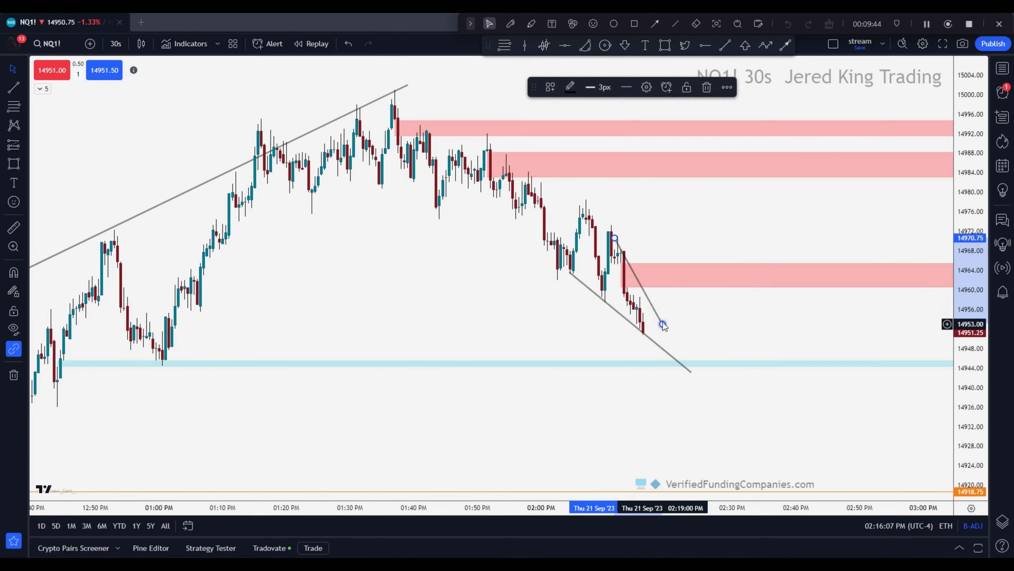
{"action": "left_click_drag", "start_coordinate": [663, 324], "coordinate": [663, 346]}
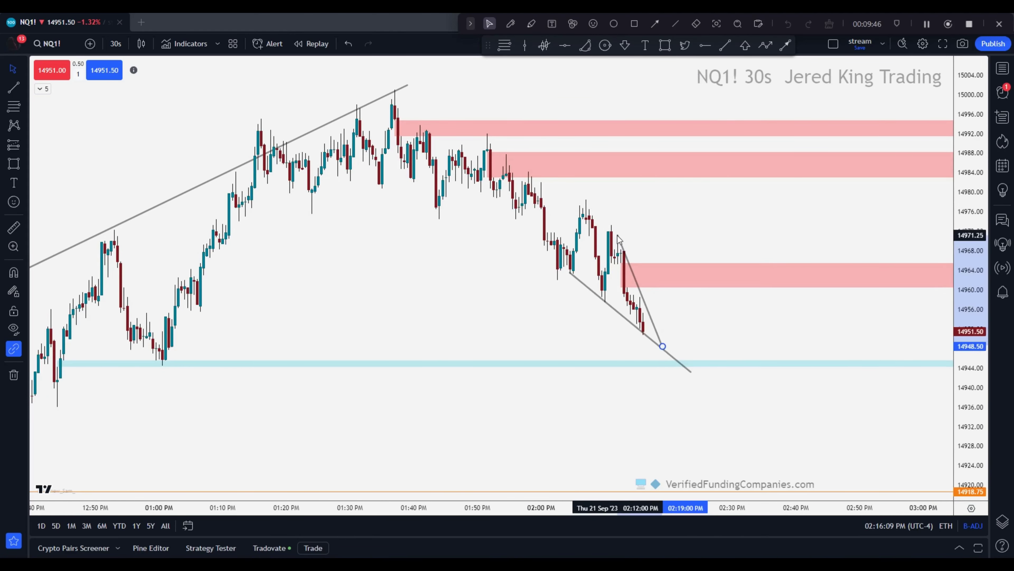
{"action": "left_click_drag", "start_coordinate": [618, 236], "coordinate": [618, 232]}
{"action": "left_click_drag", "start_coordinate": [664, 346], "coordinate": [672, 407]}
{"action": "left_click", "coordinate": [685, 370]}
- Move the lower channel line onto the recent lows, extending it down to about 14937
{"action": "left_click_drag", "start_coordinate": [571, 274], "coordinate": [615, 294]}
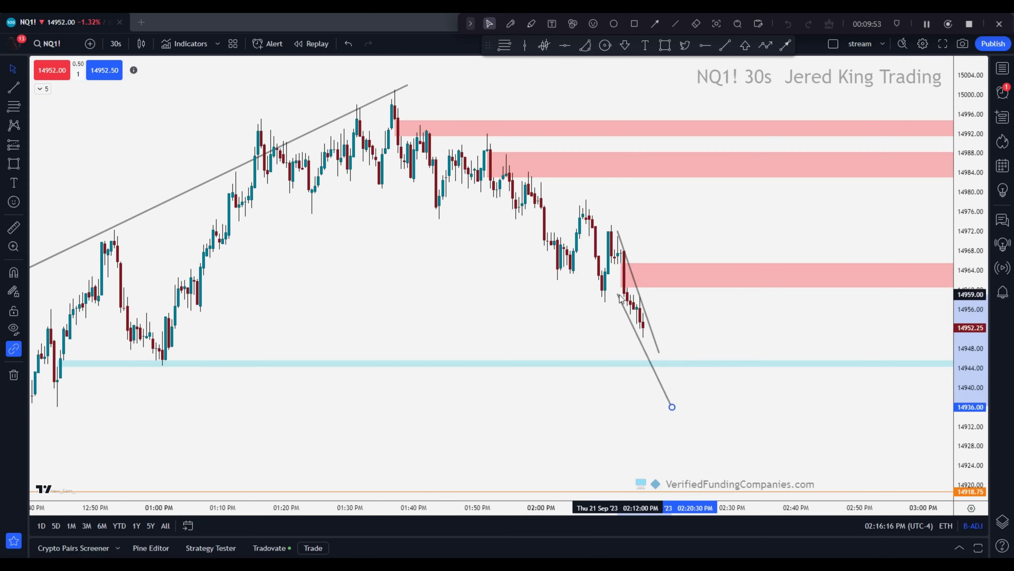
{"action": "left_click_drag", "start_coordinate": [672, 408], "coordinate": [675, 403]}
{"action": "left_click_drag", "start_coordinate": [659, 352], "coordinate": [662, 352]}
{"action": "left_click_drag", "start_coordinate": [617, 294], "coordinate": [619, 294]}
{"action": "left_click", "coordinate": [615, 352]}
- Zoom out and pan back to show the morning price action from about 10:45 AM
{"action": "scroll", "coordinate": [611, 405], "scroll_direction": "up", "scroll_amount": 2}
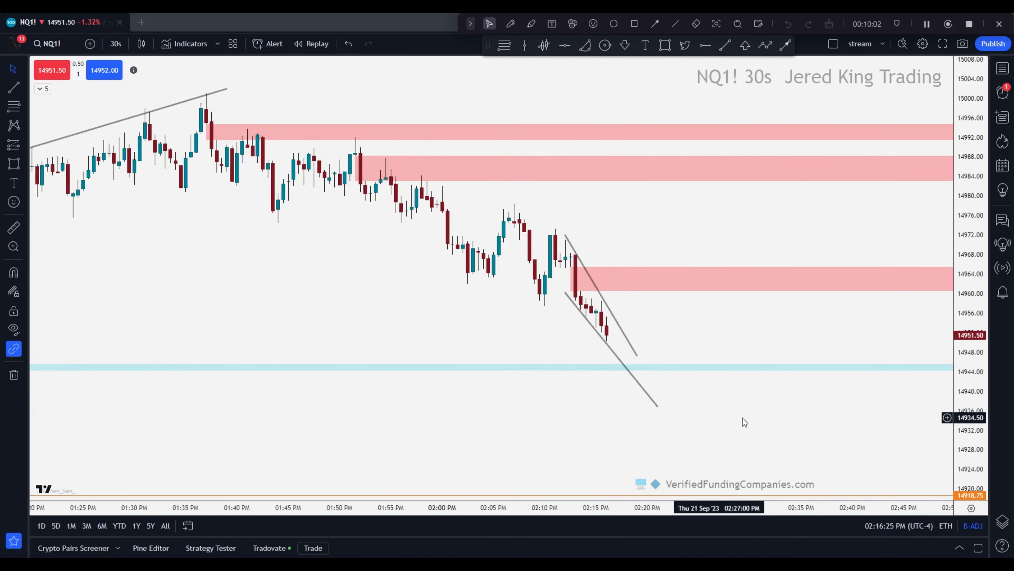
{"action": "scroll", "coordinate": [703, 425], "scroll_direction": "left", "scroll_amount": 2}
{"action": "scroll", "coordinate": [451, 360], "scroll_direction": "down", "scroll_amount": 2}
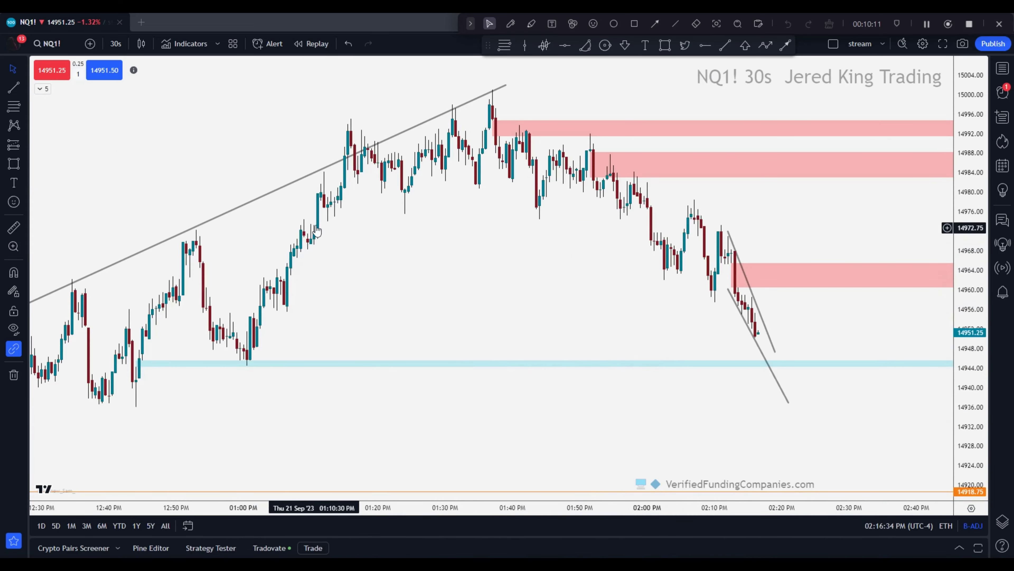
{"action": "left_click_drag", "start_coordinate": [403, 423], "coordinate": [559, 376]}
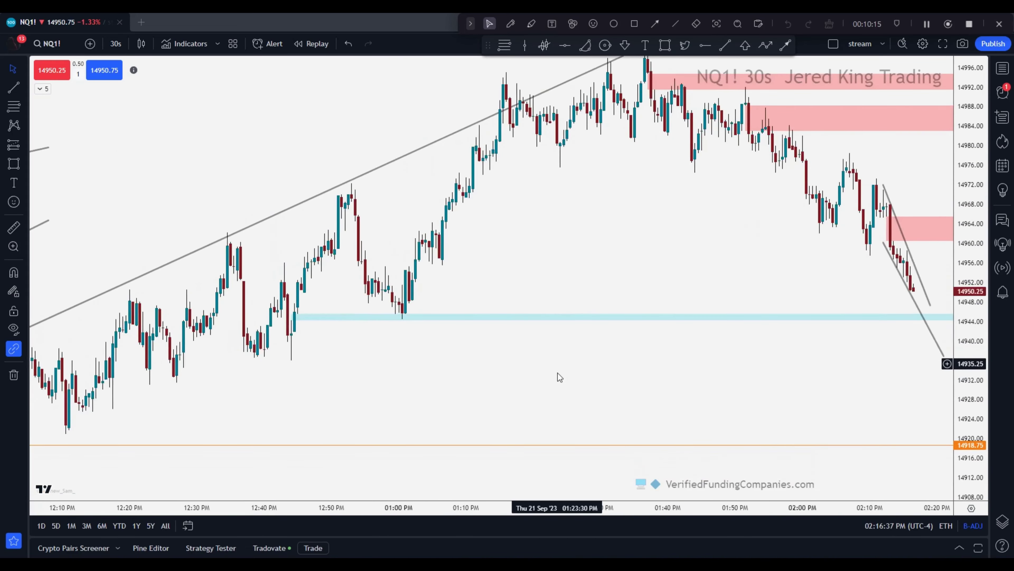
{"action": "scroll", "coordinate": [559, 376], "scroll_direction": "down", "scroll_amount": 2}
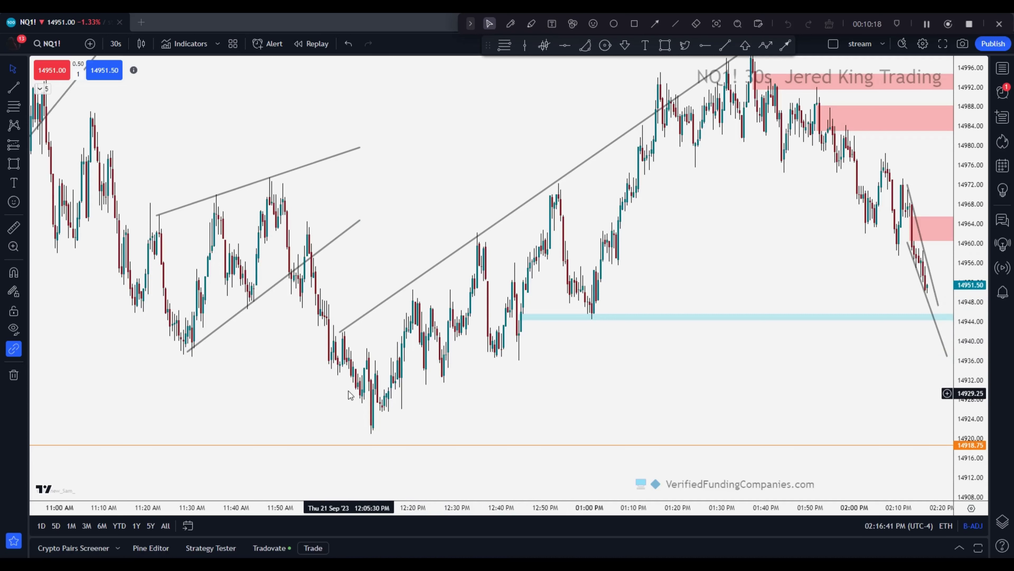
{"action": "scroll", "coordinate": [629, 439], "scroll_direction": "down", "scroll_amount": 1}
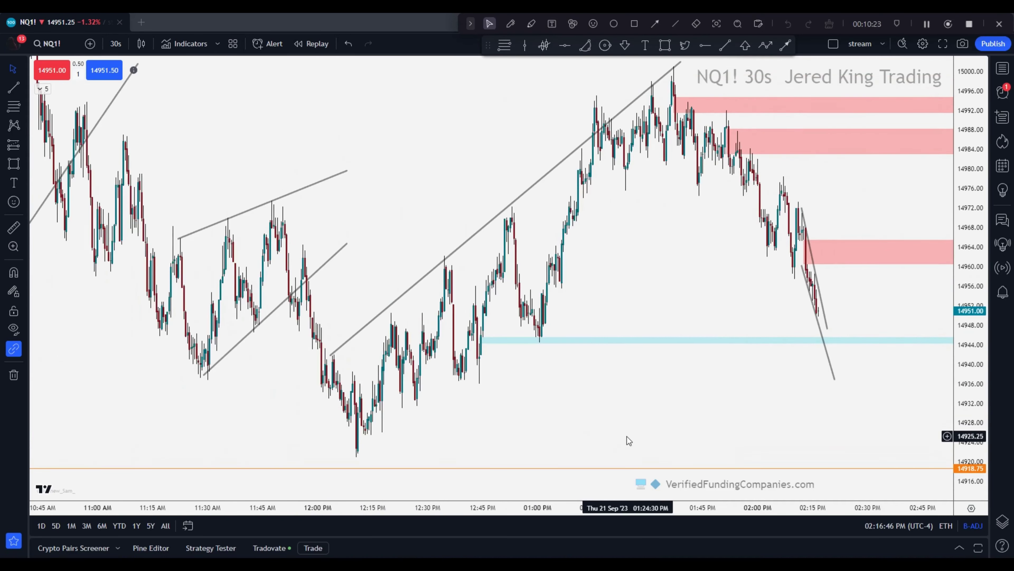
- Draw a Fibonacci retracement from the session high, then delete it
{"action": "left_click", "coordinate": [14, 105]}
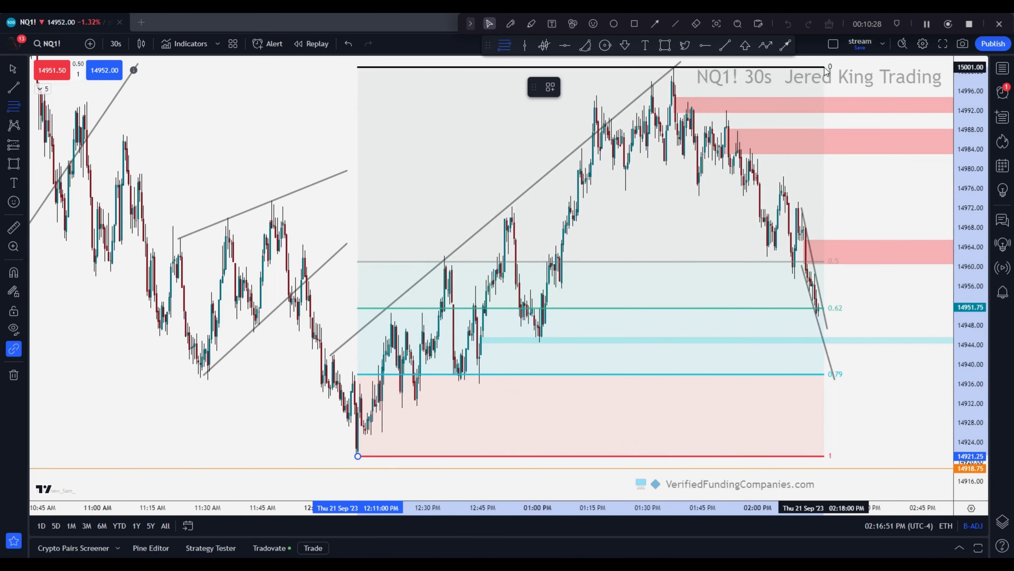
{"action": "left_click", "coordinate": [825, 68]}
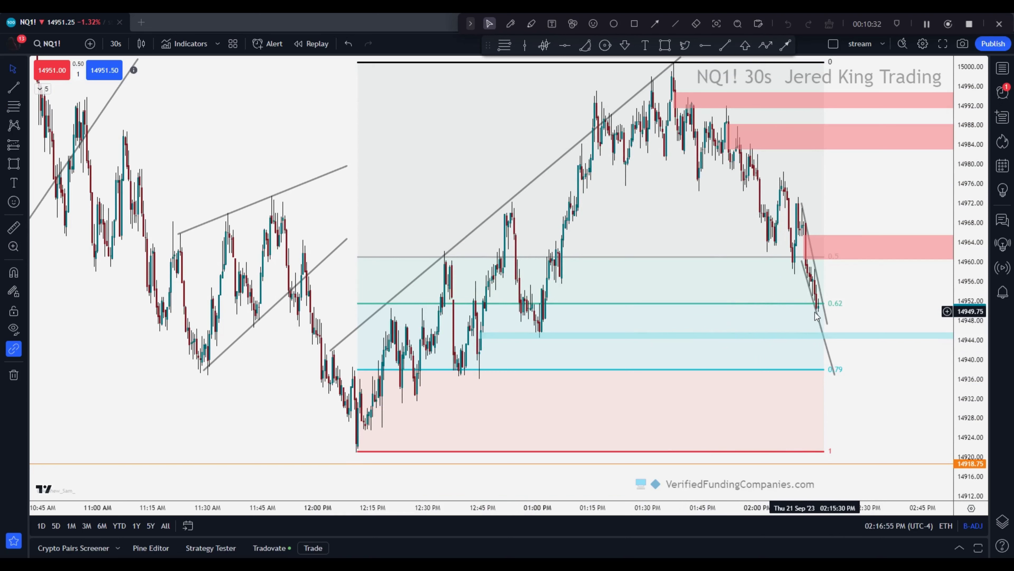
{"action": "left_click", "coordinate": [371, 68]}
{"action": "key", "text": "Delete"}
- Re-anchor the upper channel line at the 14978 high and extend both channel lines further right
{"action": "scroll", "coordinate": [582, 394], "scroll_direction": "up", "scroll_amount": 3}
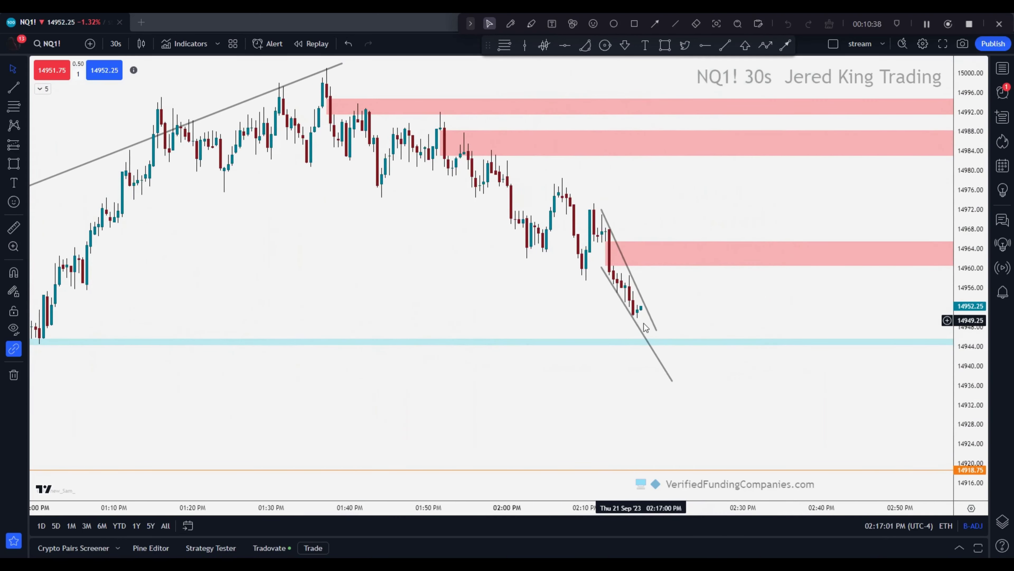
{"action": "left_click", "coordinate": [655, 329]}
{"action": "left_click_drag", "start_coordinate": [655, 329], "coordinate": [661, 341]}
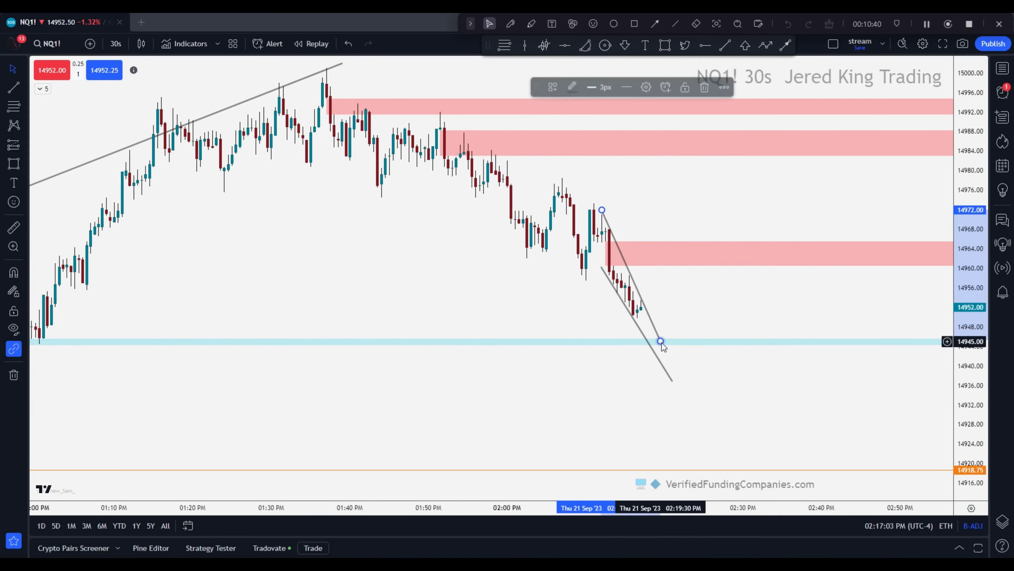
{"action": "left_click", "coordinate": [653, 335]}
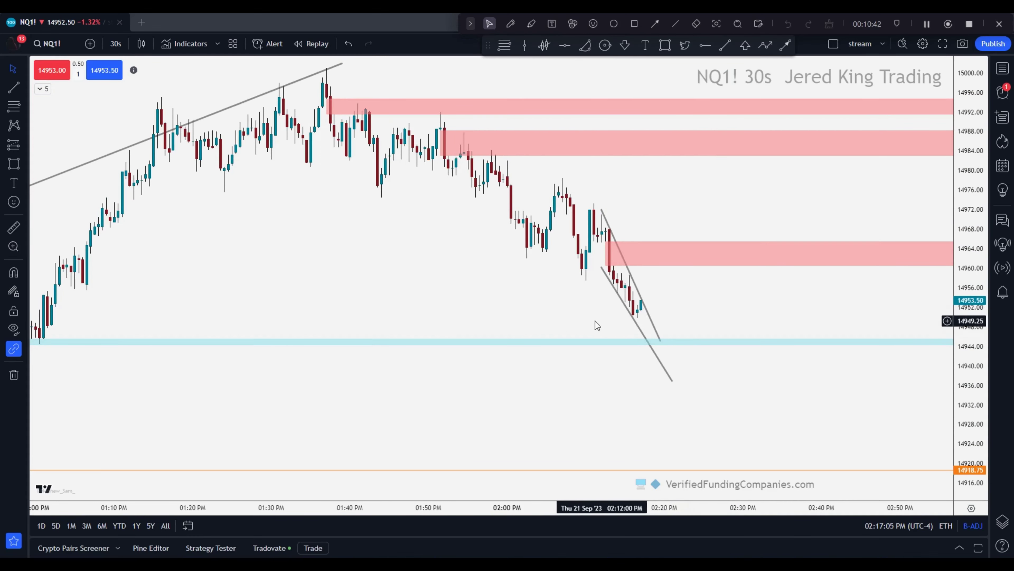
{"action": "left_click_drag", "start_coordinate": [601, 209], "coordinate": [567, 186]}
{"action": "left_click_drag", "start_coordinate": [661, 340], "coordinate": [720, 318]}
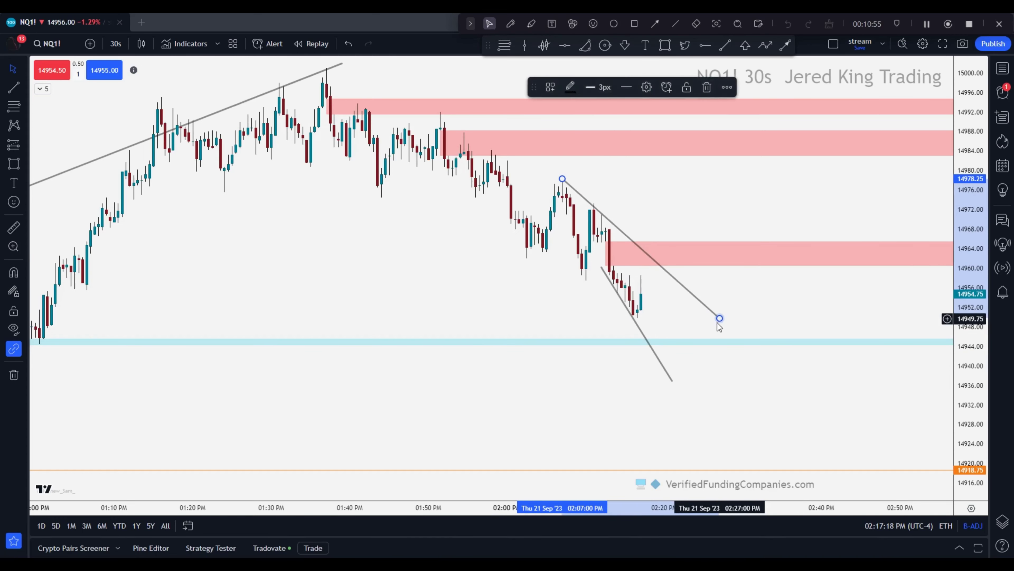
{"action": "left_click", "coordinate": [720, 325]}
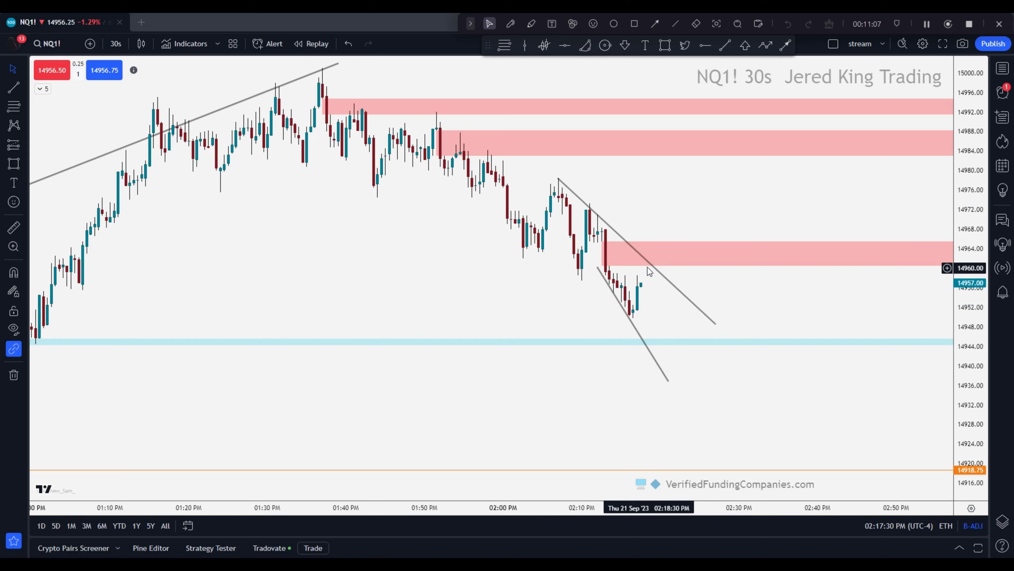
{"action": "left_click_drag", "start_coordinate": [598, 268], "coordinate": [573, 271]}
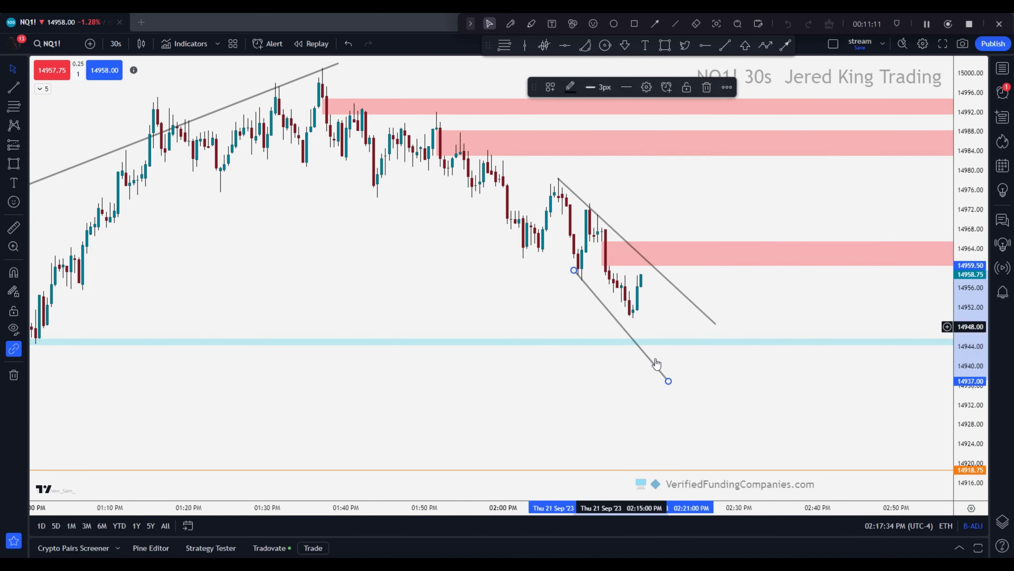
{"action": "left_click_drag", "start_coordinate": [668, 379], "coordinate": [690, 362]}
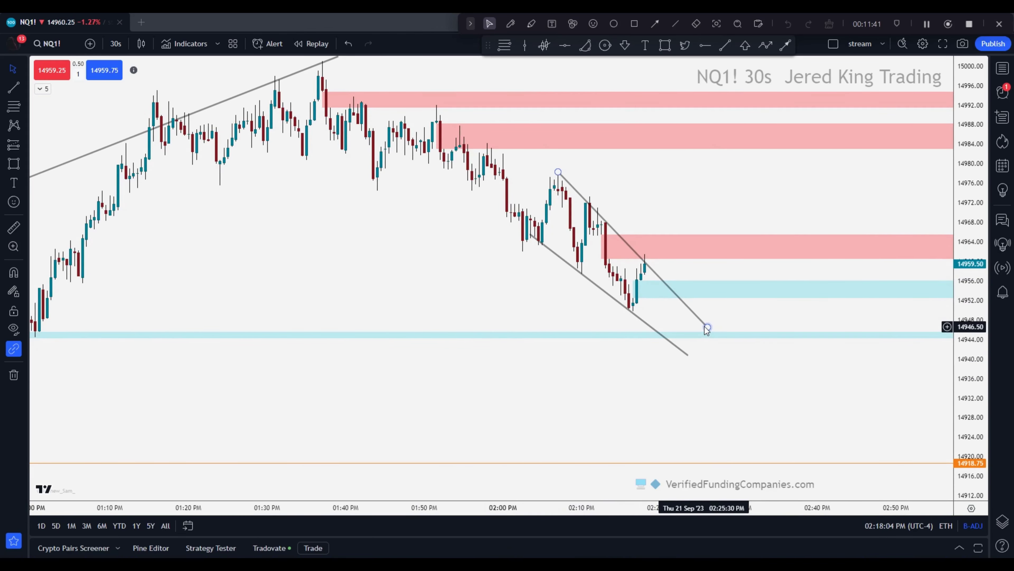
- Extend the upper channel line up-right and place a 1-contract buy stop at 14966.50
{"action": "left_click", "coordinate": [706, 328]}
{"action": "left_click_drag", "start_coordinate": [708, 329], "coordinate": [731, 315]}
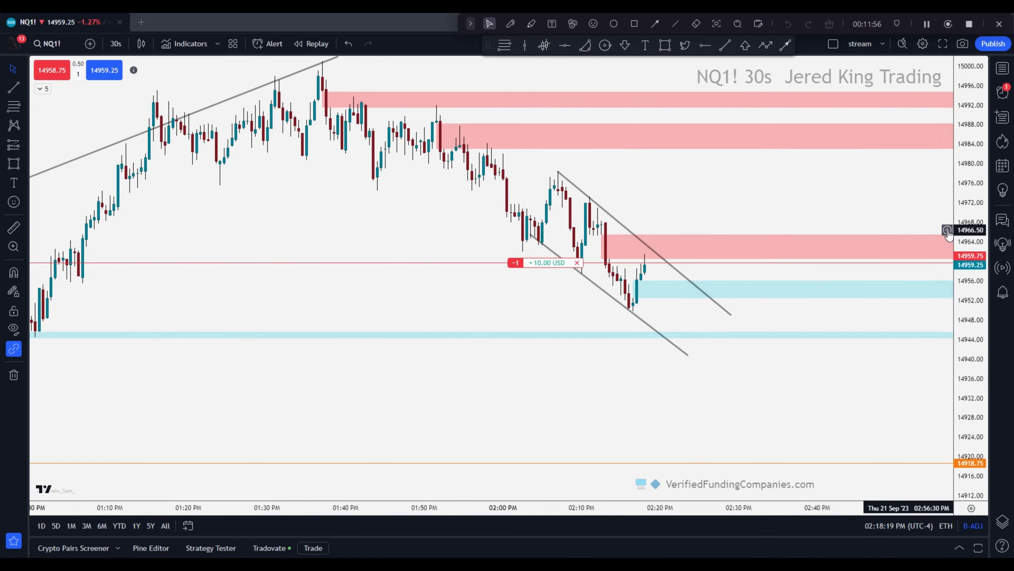
{"action": "left_click", "coordinate": [947, 231]}
{"action": "left_click", "coordinate": [902, 305]}
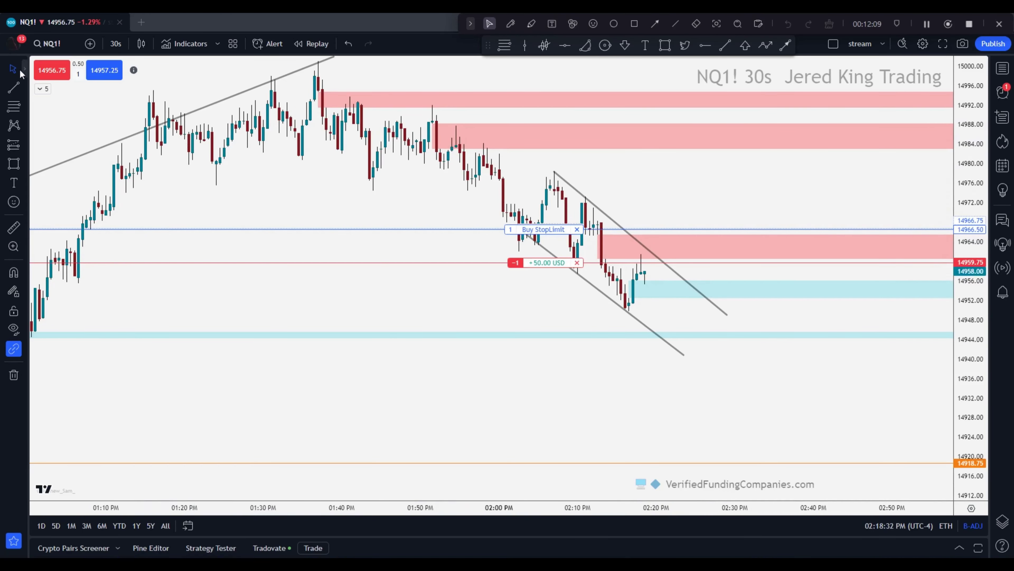
- Raise the 14966.50 buy stop-limit order to 2 contracts
{"action": "left_click", "coordinate": [543, 229]}
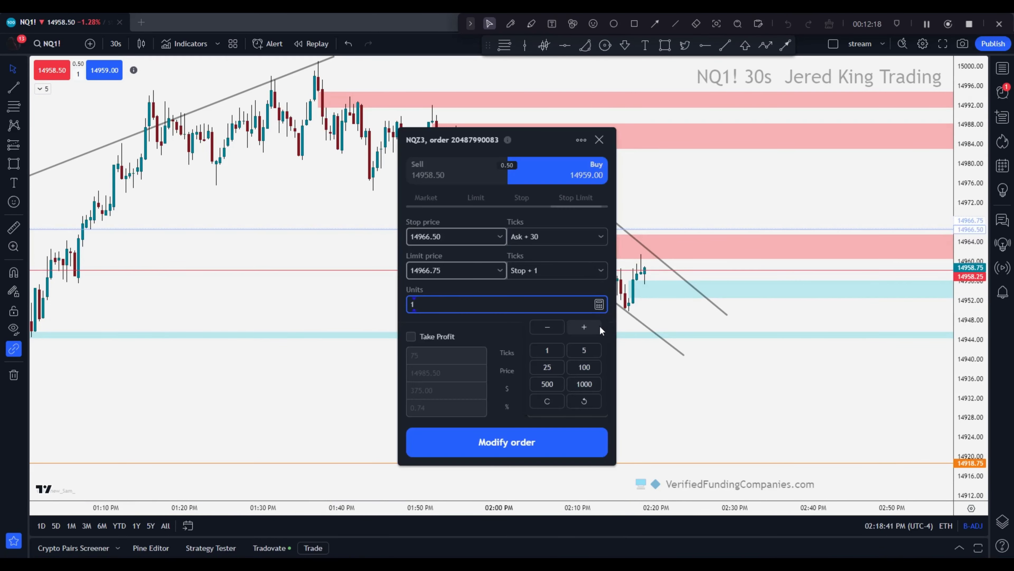
{"action": "left_click", "coordinate": [584, 327]}
{"action": "left_click", "coordinate": [586, 442]}
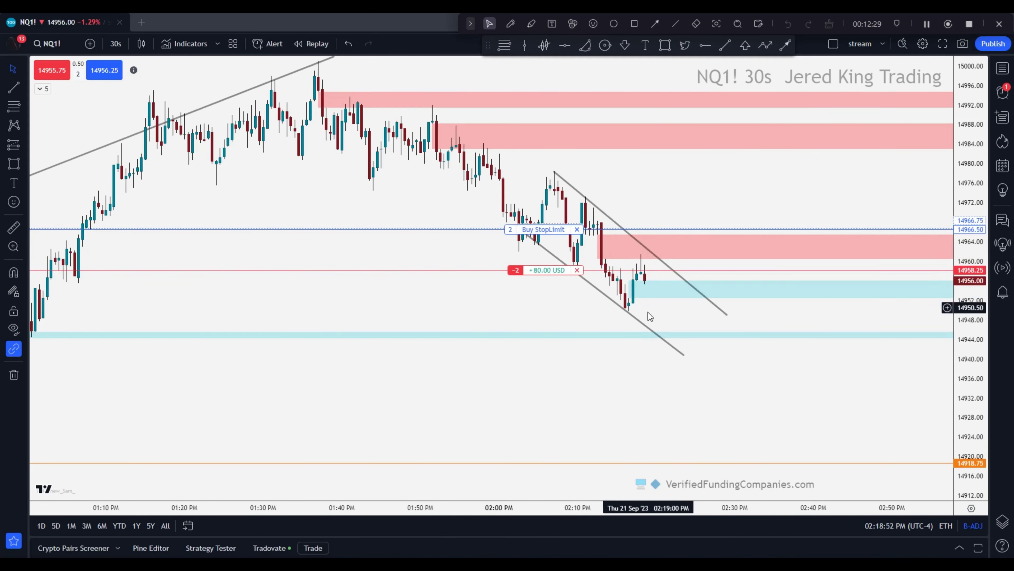
- Extend the channel's lower line a little further down
{"action": "scroll", "coordinate": [432, 398], "scroll_direction": "down", "scroll_amount": 1}
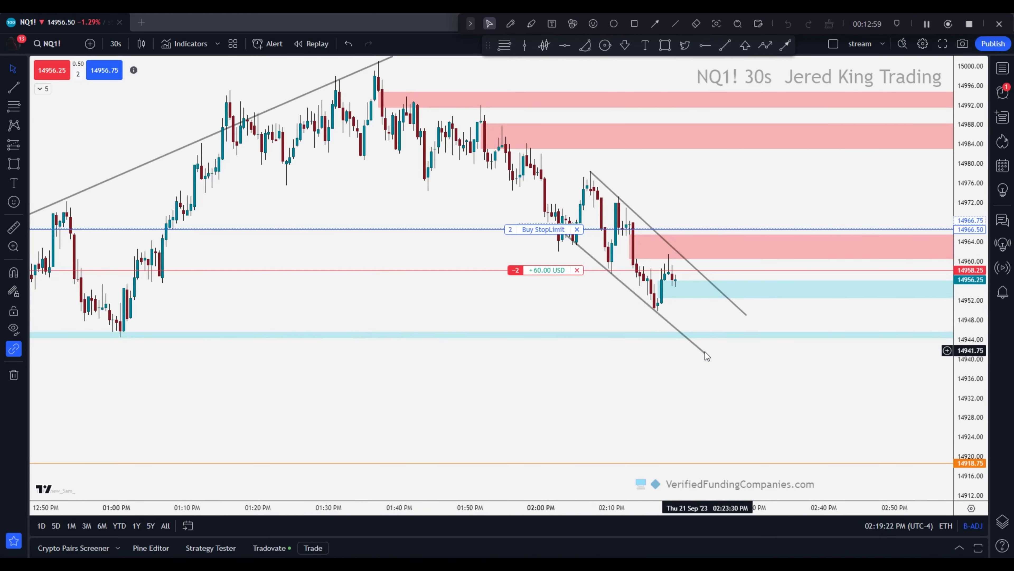
{"action": "left_click_drag", "start_coordinate": [707, 354], "coordinate": [722, 364]}
{"action": "left_click", "coordinate": [615, 362]}
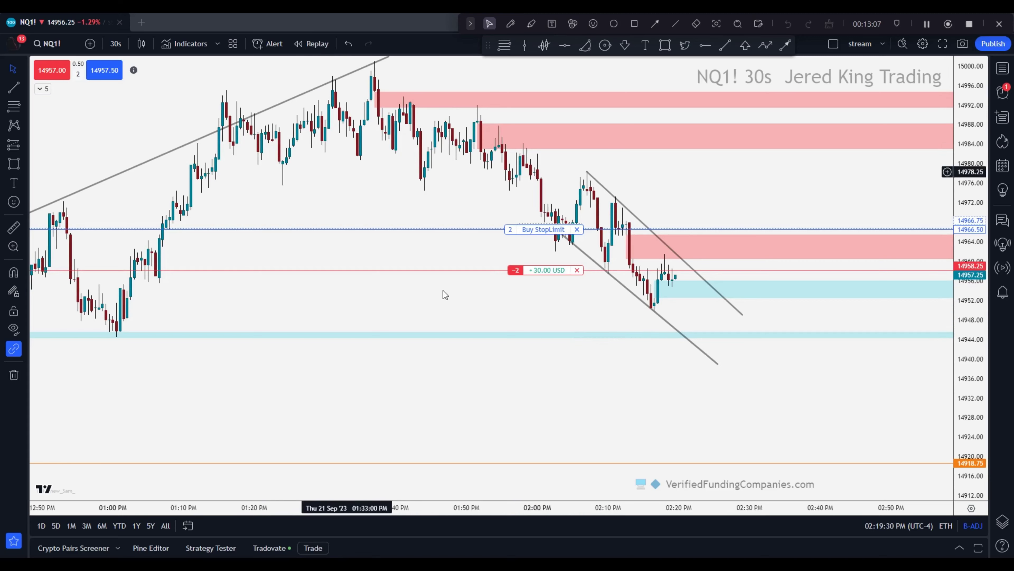
- Check the open short in the Tradovate panel, then stretch the lower channel line down-right
{"action": "left_click", "coordinate": [269, 548]}
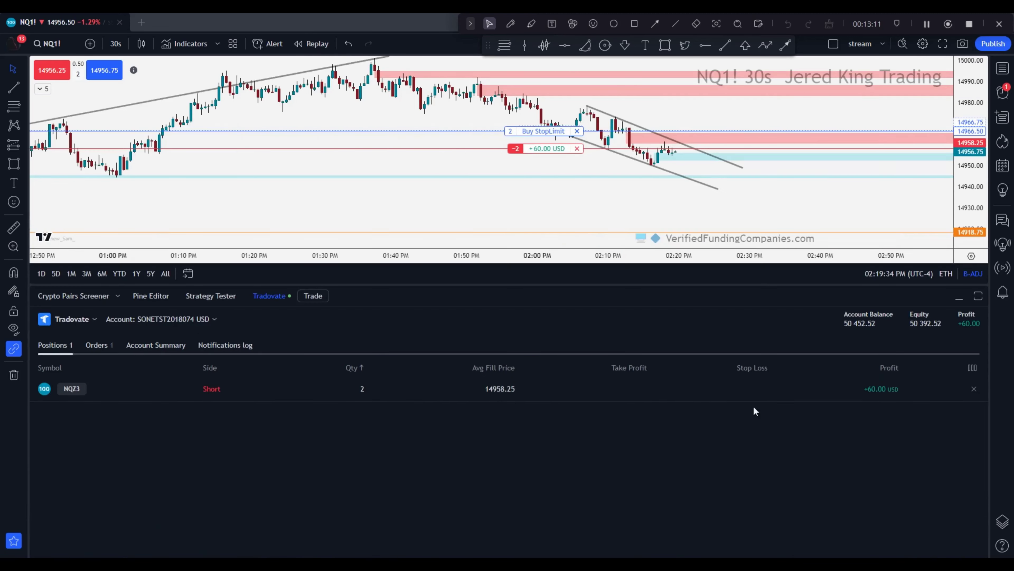
{"action": "left_click", "coordinate": [961, 297]}
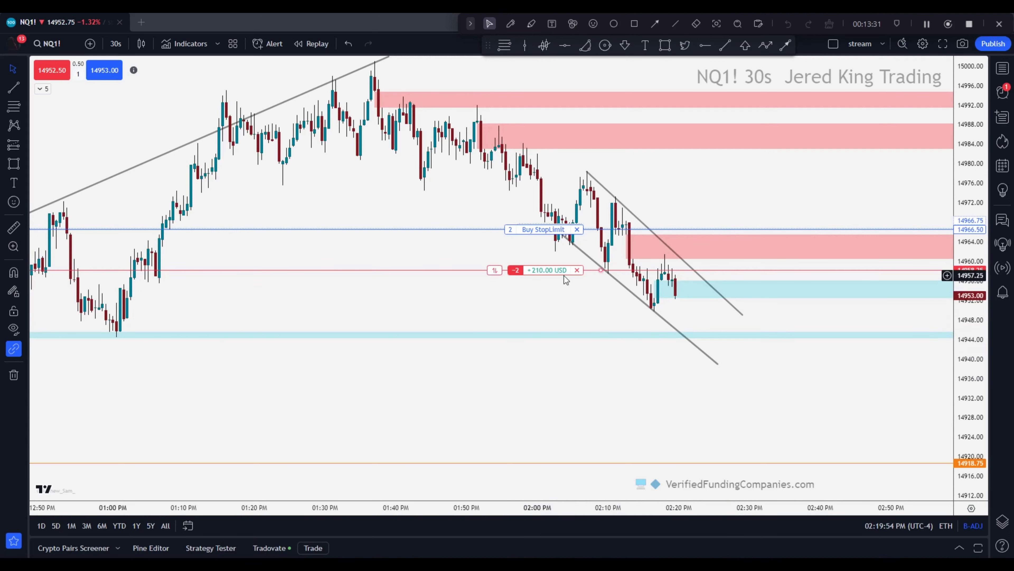
{"action": "left_click_drag", "start_coordinate": [714, 360], "coordinate": [743, 387]}
{"action": "left_click", "coordinate": [650, 409]}
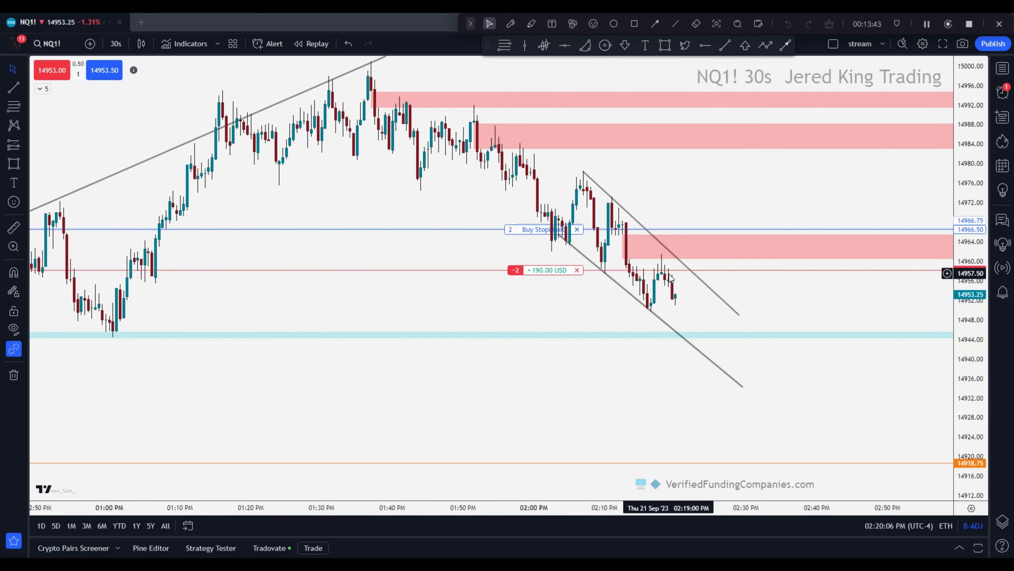
{"action": "scroll", "coordinate": [523, 392], "scroll_direction": "down", "scroll_amount": 1}
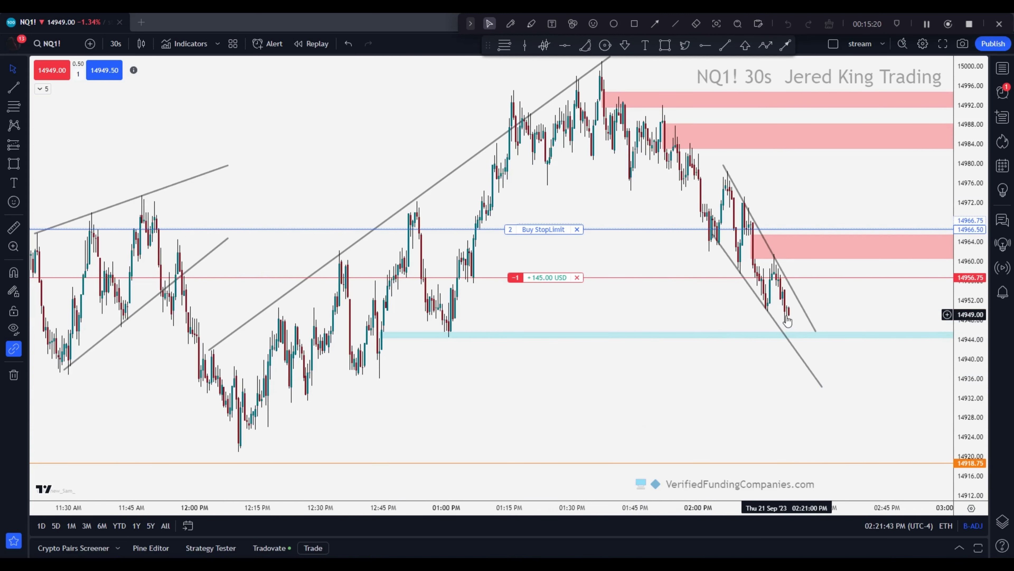
- Draw a new trendline from the earlier swing high near 1:35 PM down below the channel
{"action": "left_click_drag", "start_coordinate": [769, 356], "coordinate": [364, 373]}
{"action": "left_click", "coordinate": [283, 243]}
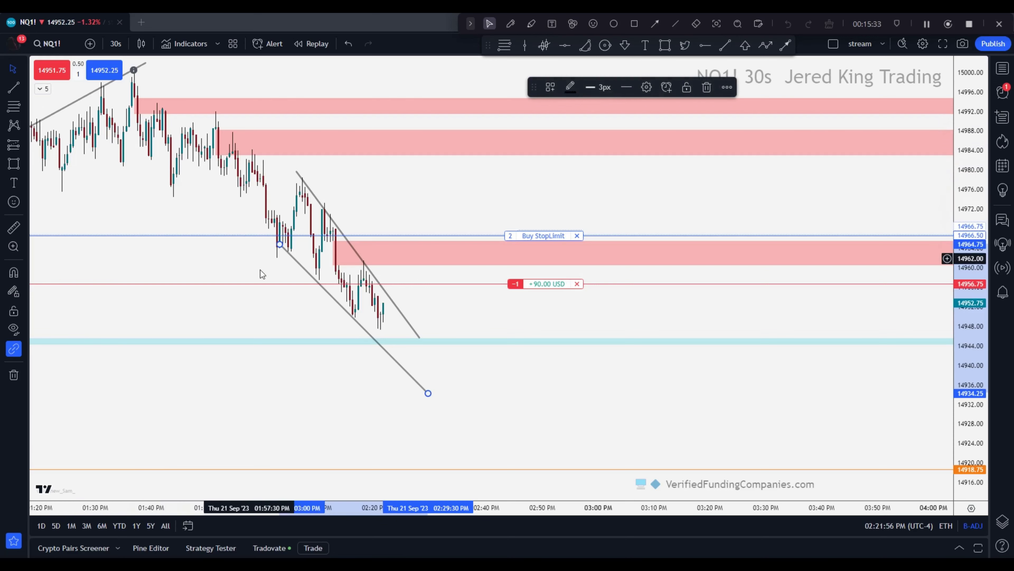
{"action": "left_click", "coordinate": [14, 88]}
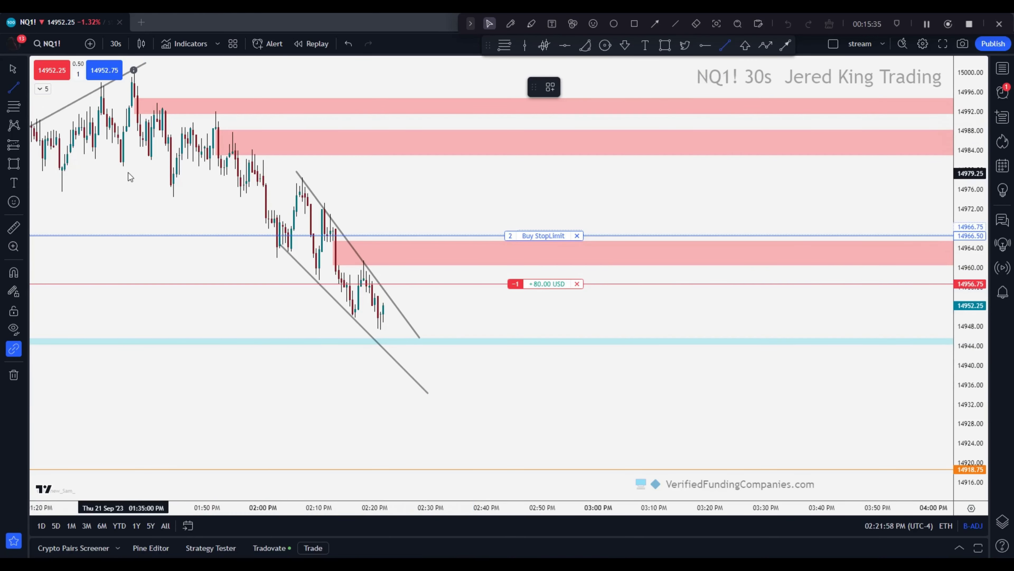
{"action": "left_click", "coordinate": [121, 163]}
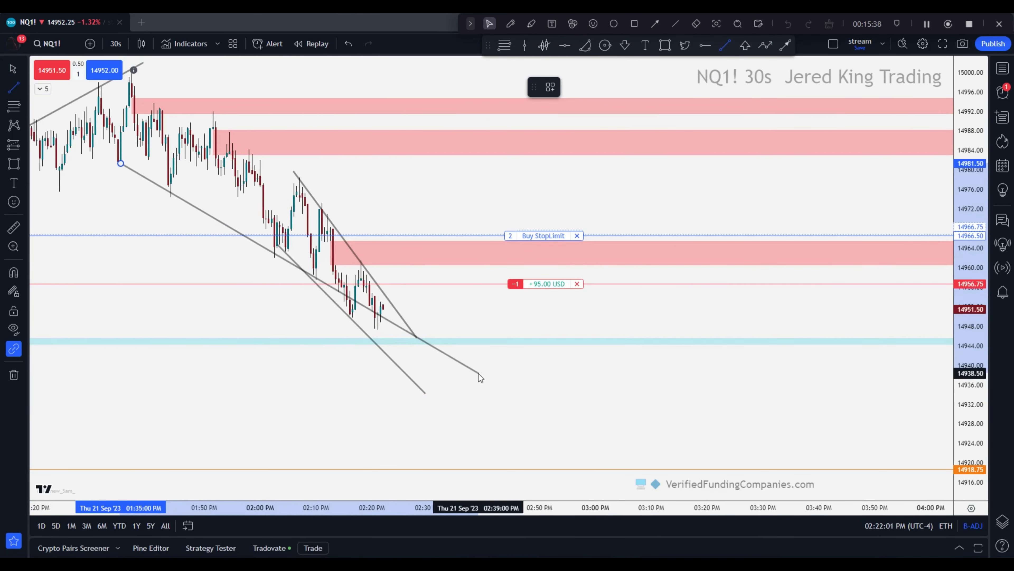
{"action": "left_click", "coordinate": [492, 408]}
{"action": "left_click", "coordinate": [388, 405]}
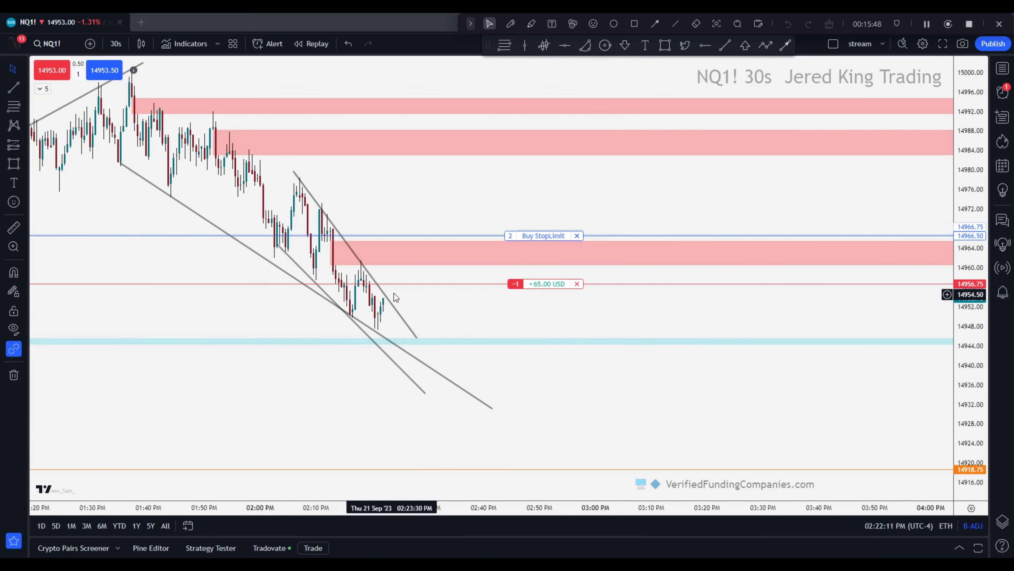
- Make the new trendline light blue
{"action": "scroll", "coordinate": [412, 305], "scroll_direction": "up", "scroll_amount": 2}
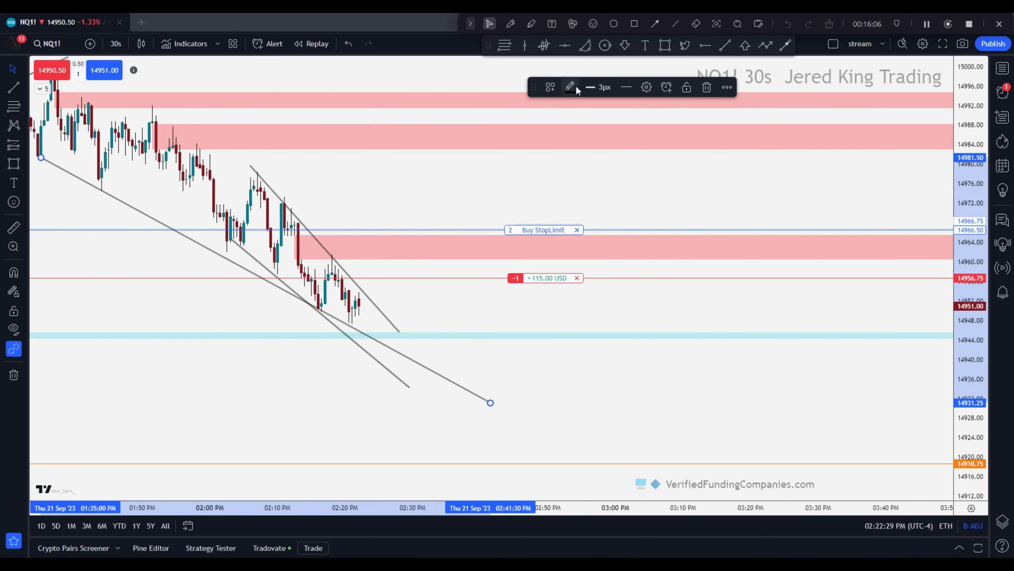
{"action": "left_click", "coordinate": [571, 88]}
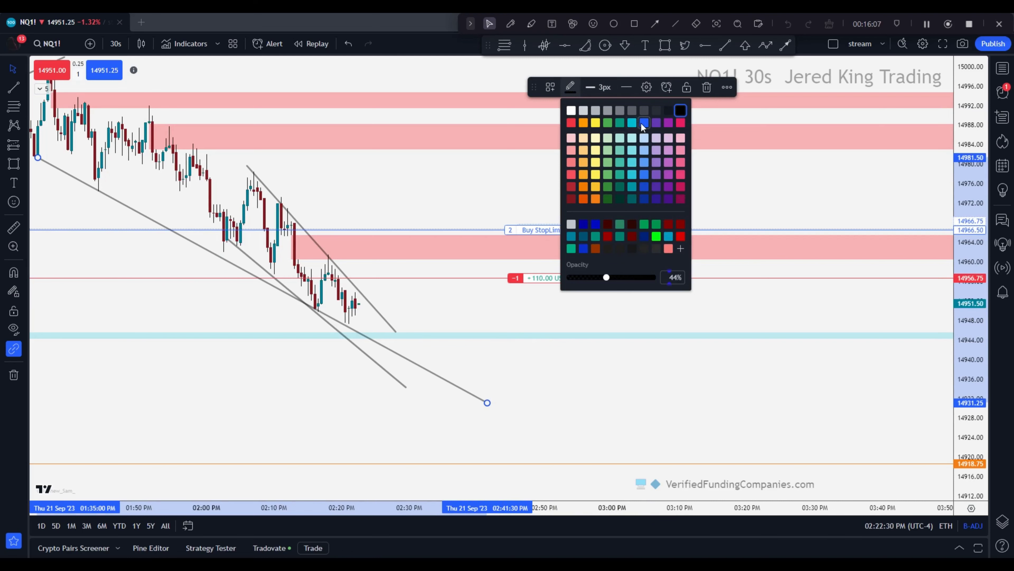
{"action": "left_click", "coordinate": [640, 123]}
{"action": "left_click", "coordinate": [417, 440]}
{"action": "scroll", "coordinate": [417, 439], "scroll_direction": "left", "scroll_amount": 5}
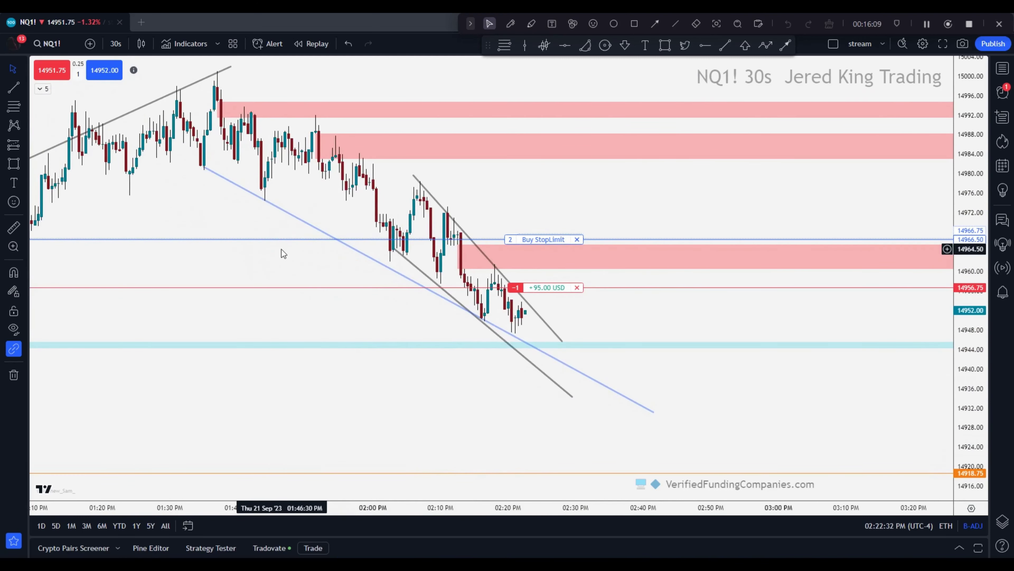
{"action": "scroll", "coordinate": [532, 337], "scroll_direction": "right", "scroll_amount": 5}
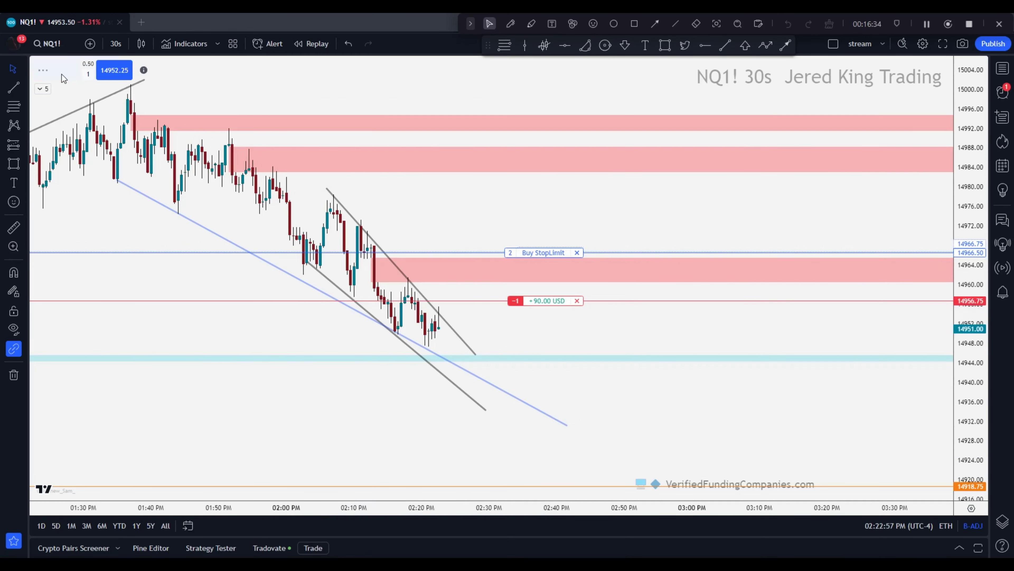
- Sell one more NQ1! contract to add to the short
{"action": "left_click", "coordinate": [53, 70]}
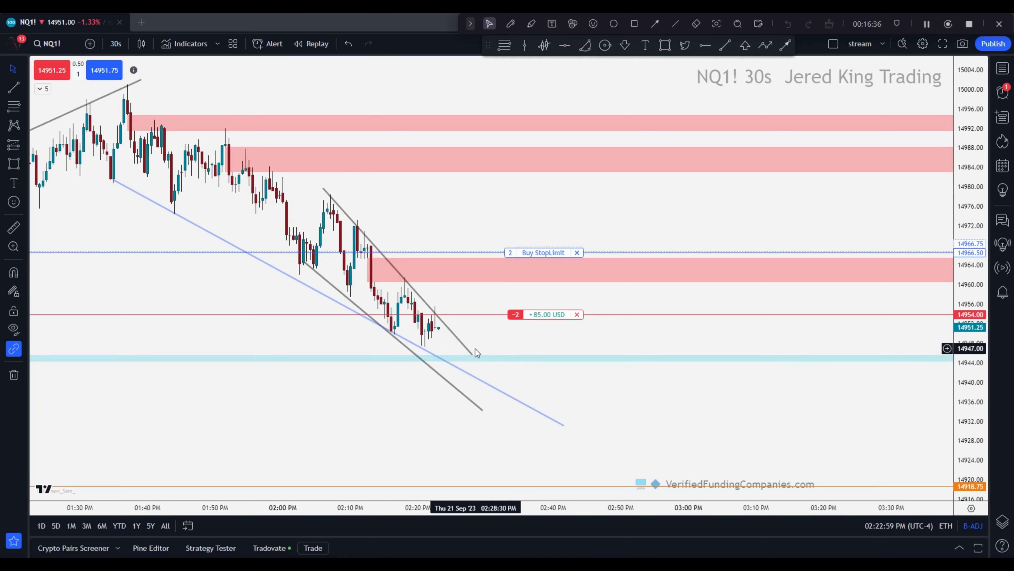
{"action": "scroll", "coordinate": [352, 385], "scroll_direction": "left", "scroll_amount": 4}
{"action": "scroll", "coordinate": [351, 386], "scroll_direction": "right", "scroll_amount": 5}
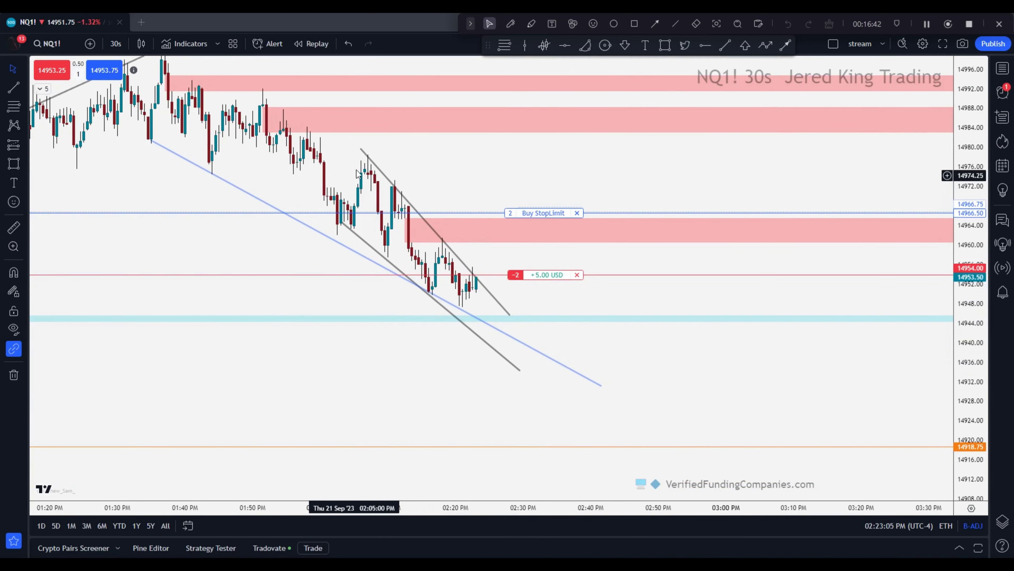
- Move the upper channel line's top to the latest swing high and adjust its lower end
{"action": "left_click", "coordinate": [361, 150]}
{"action": "left_click_drag", "start_coordinate": [362, 150], "coordinate": [369, 154]}
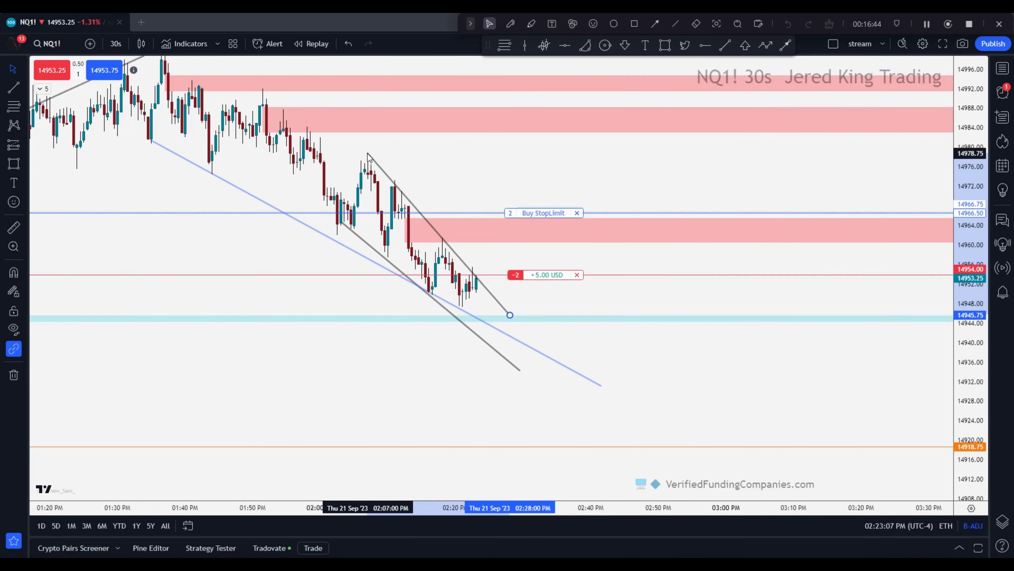
{"action": "mouse_move", "coordinate": [511, 315]}
{"action": "left_mouse_down"}
{"action": "mouse_move", "coordinate": [521, 322]}
{"action": "mouse_move", "coordinate": [520, 312]}
{"action": "left_mouse_up"}
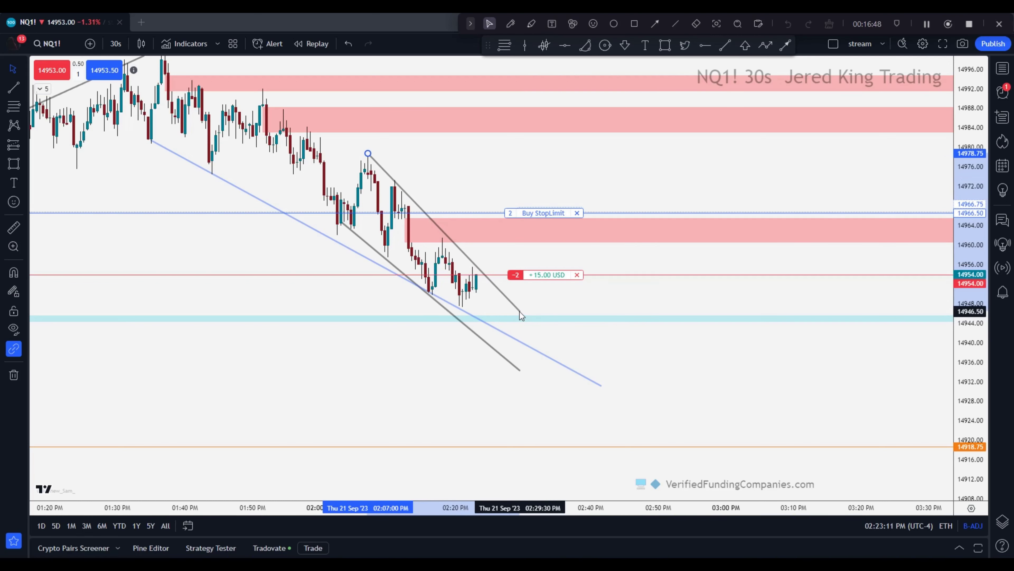
{"action": "left_click", "coordinate": [459, 396]}
{"action": "scroll", "coordinate": [441, 389], "scroll_direction": "down", "scroll_amount": 4}
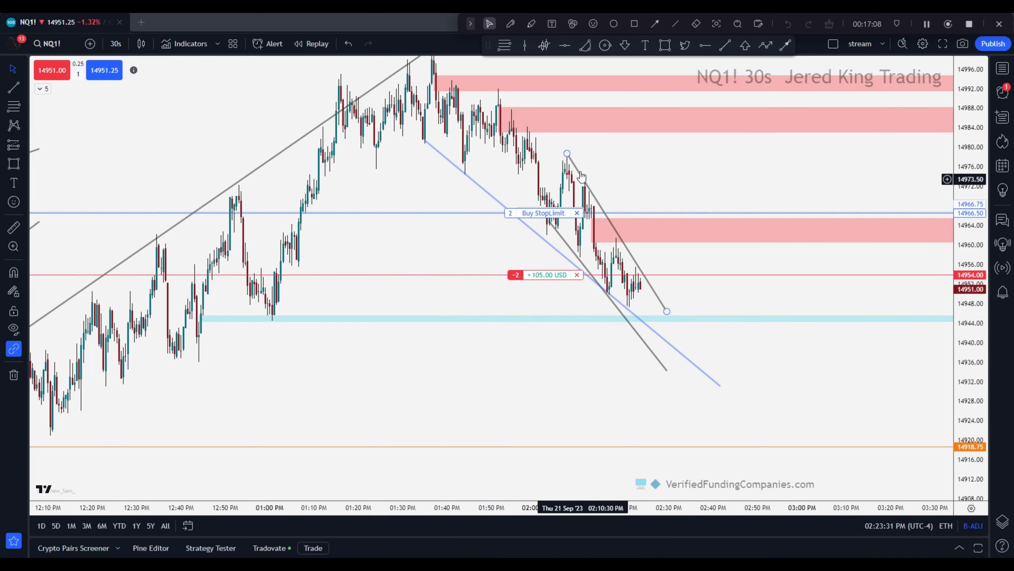
{"action": "scroll", "coordinate": [583, 320], "scroll_direction": "up", "scroll_amount": 3}
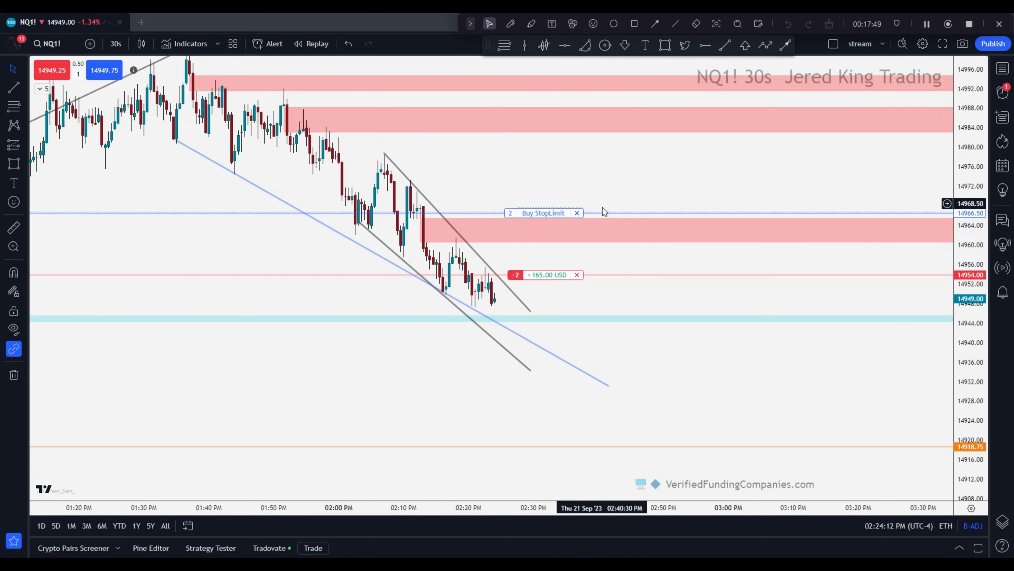
- Replace the old buy stop-limit with a 2-contract buy stop at 14956.50
{"action": "left_click", "coordinate": [601, 213]}
{"action": "left_click", "coordinate": [80, 74]}
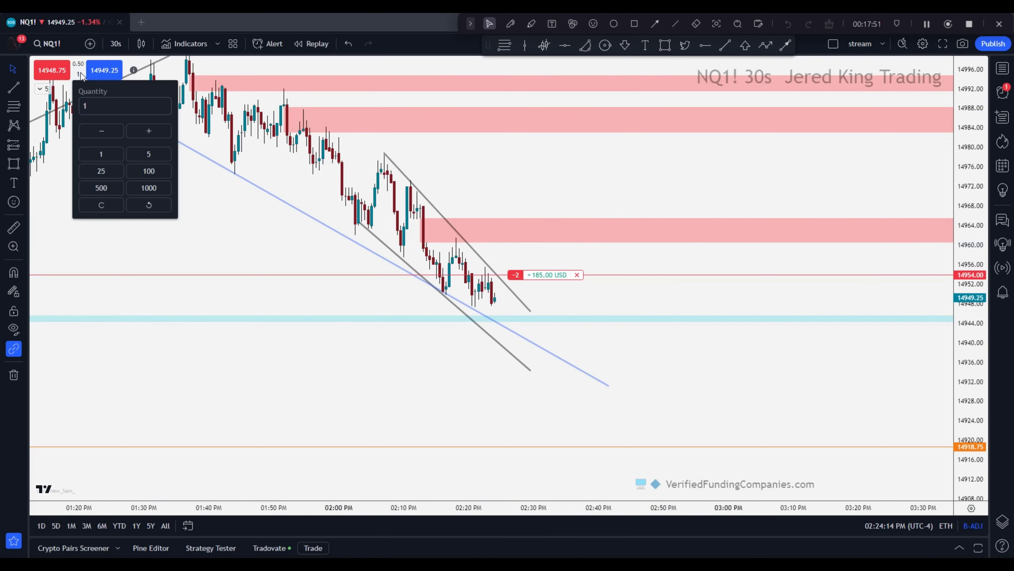
{"action": "left_click", "coordinate": [153, 138]}
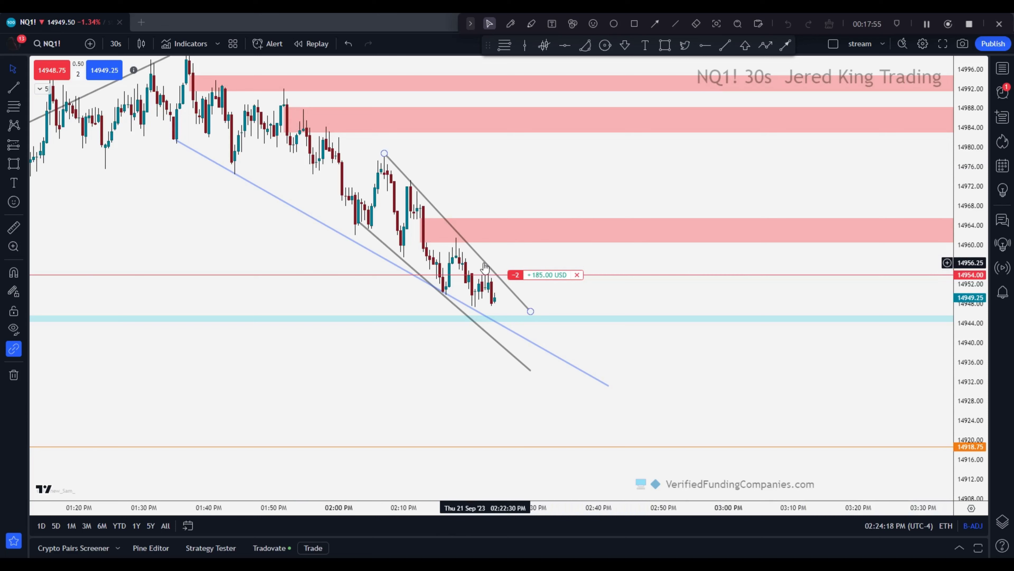
{"action": "left_click", "coordinate": [946, 262]}
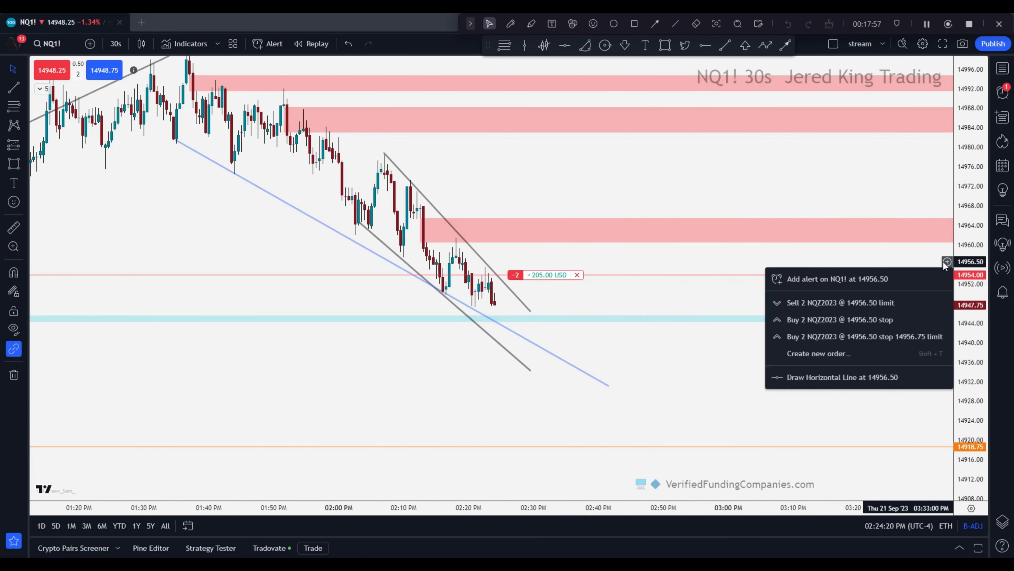
{"action": "left_click", "coordinate": [887, 334]}
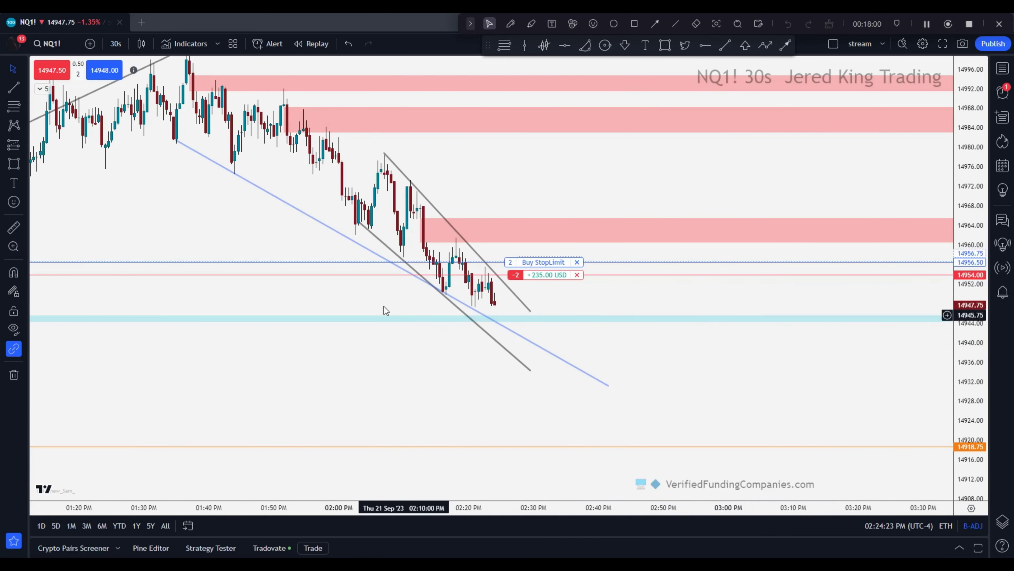
- Buy back 1 contract at market and extend the upper channel line toward the demand zone
{"action": "left_click", "coordinate": [76, 76]}
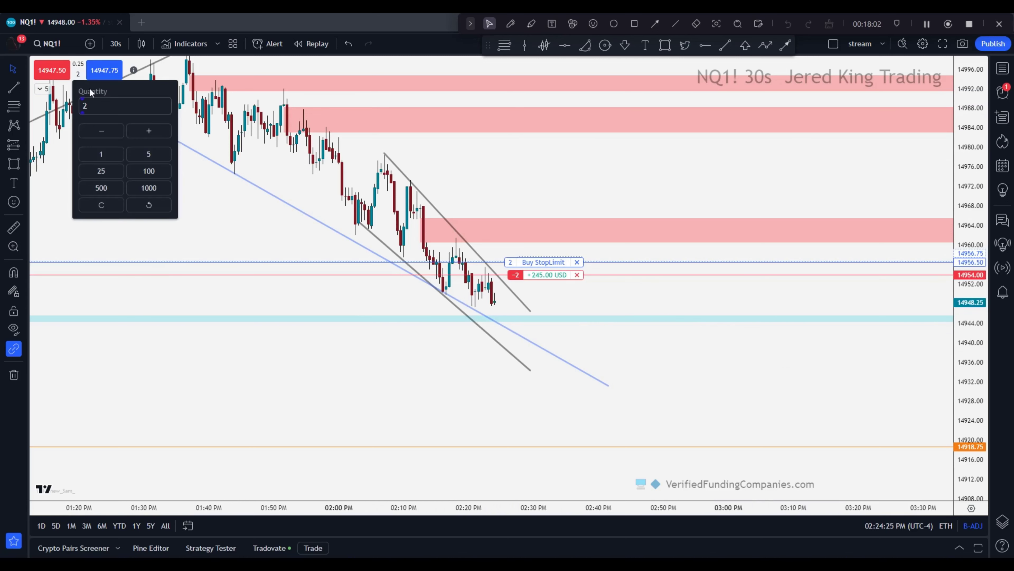
{"action": "left_click", "coordinate": [102, 132]}
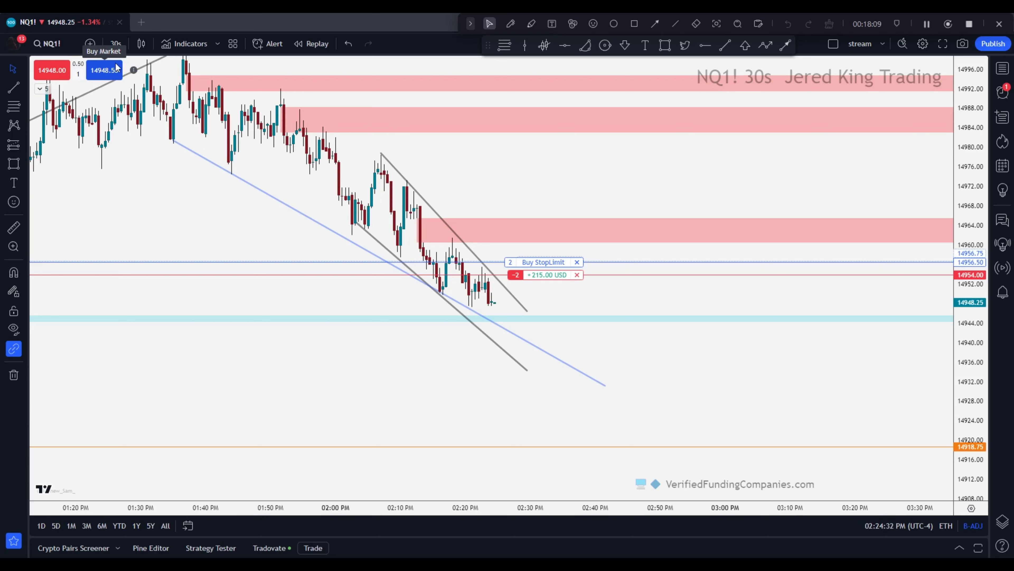
{"action": "left_click", "coordinate": [112, 73]}
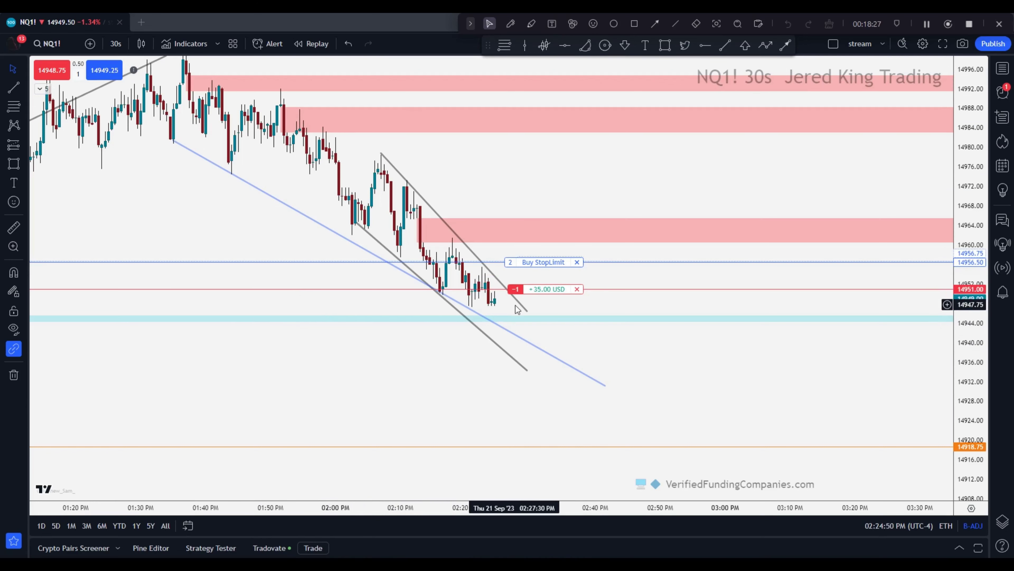
{"action": "left_click_drag", "start_coordinate": [527, 311], "coordinate": [530, 321]}
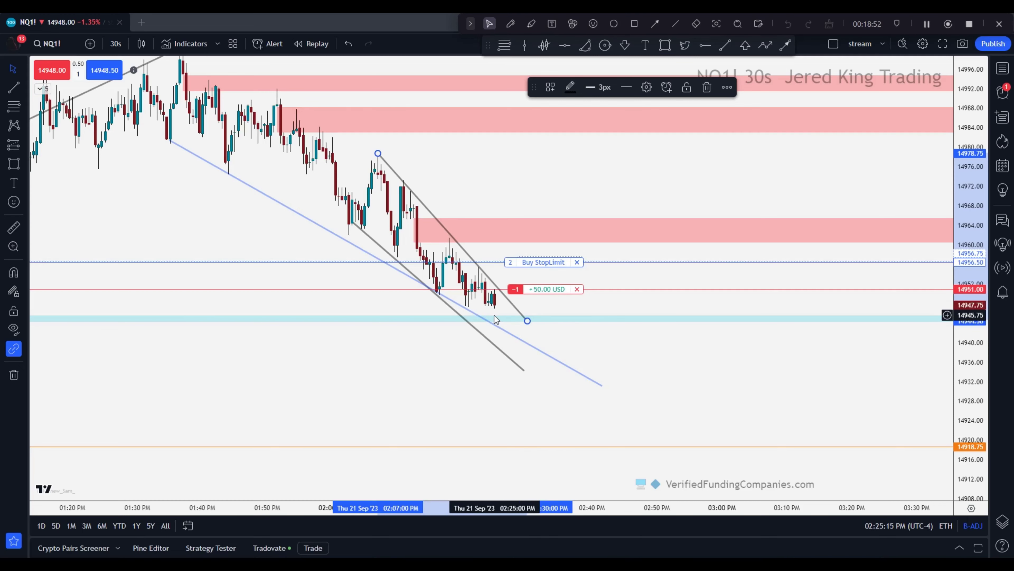
- Deselect the channel line and buy 1 contract at market to close the remaining short
{"action": "scroll", "coordinate": [494, 320], "scroll_direction": "down", "scroll_amount": 2}
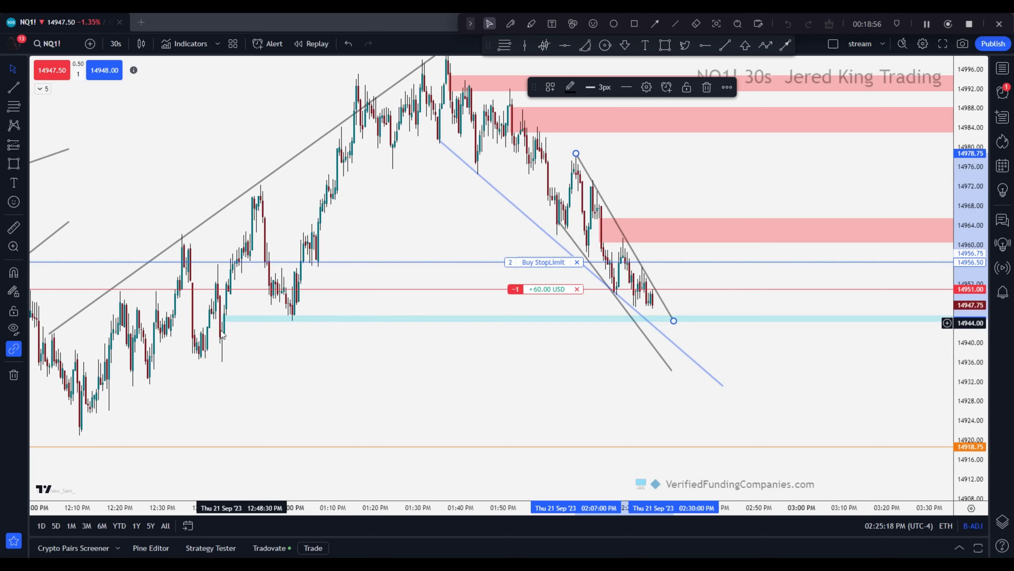
{"action": "scroll", "coordinate": [317, 374], "scroll_direction": "down", "scroll_amount": 2}
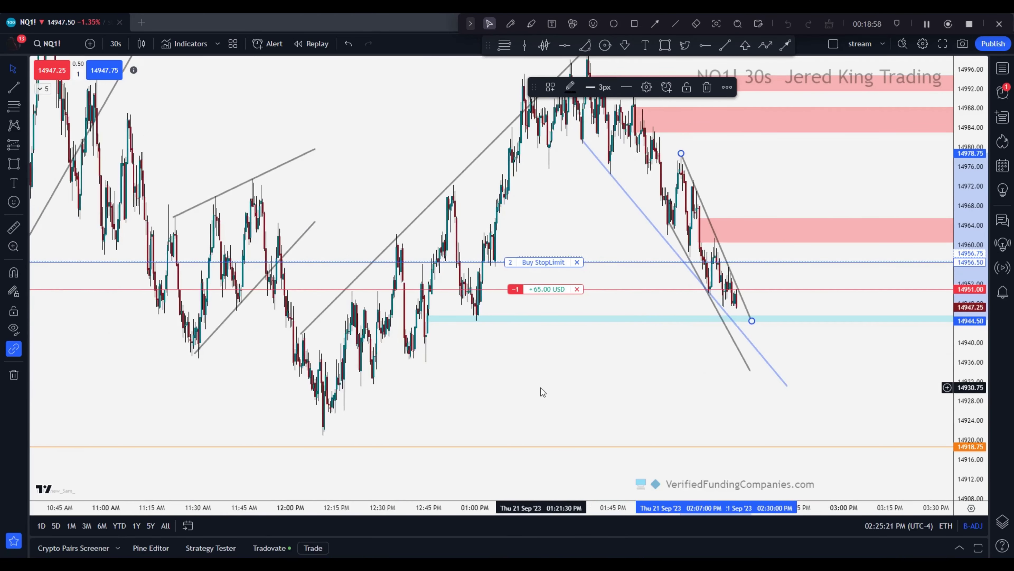
{"action": "scroll", "coordinate": [540, 388], "scroll_direction": "up", "scroll_amount": 3}
{"action": "left_click", "coordinate": [533, 390]}
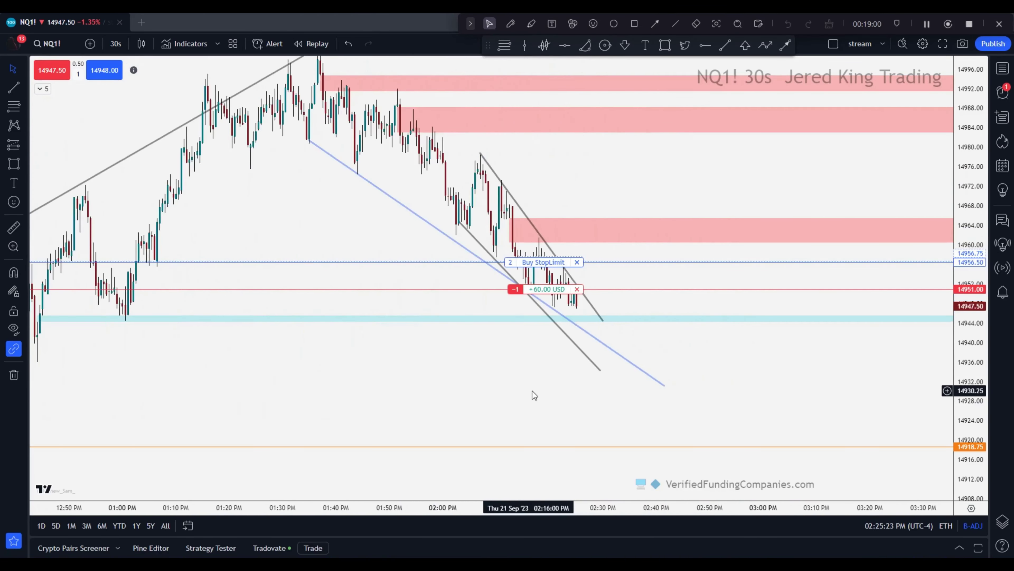
{"action": "scroll", "coordinate": [534, 395], "scroll_direction": "left", "scroll_amount": 2}
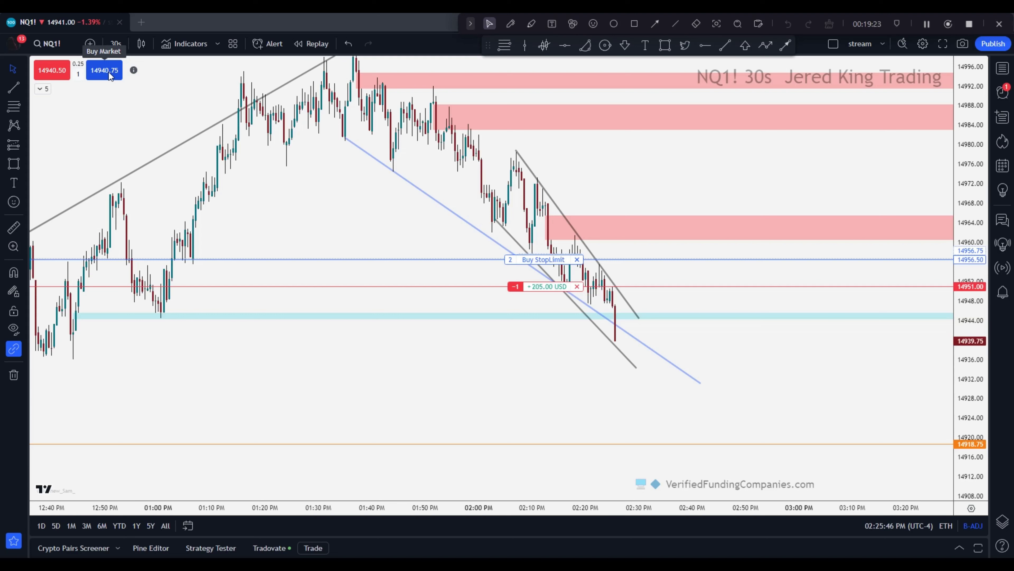
{"action": "left_click", "coordinate": [109, 73]}
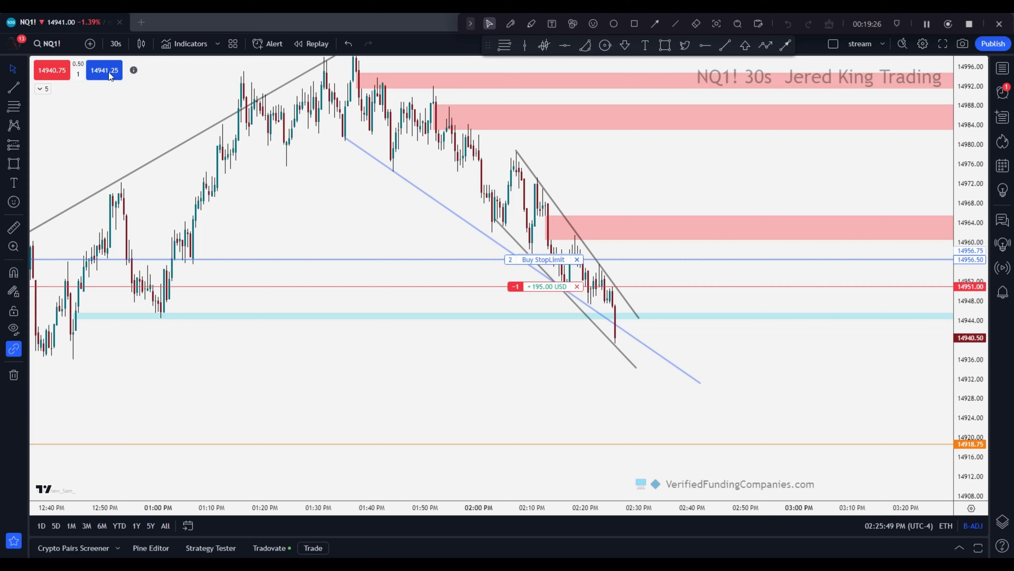
- Check open positions, then redraw the lower channel line steeply down to about 14911
{"action": "left_click", "coordinate": [960, 547]}
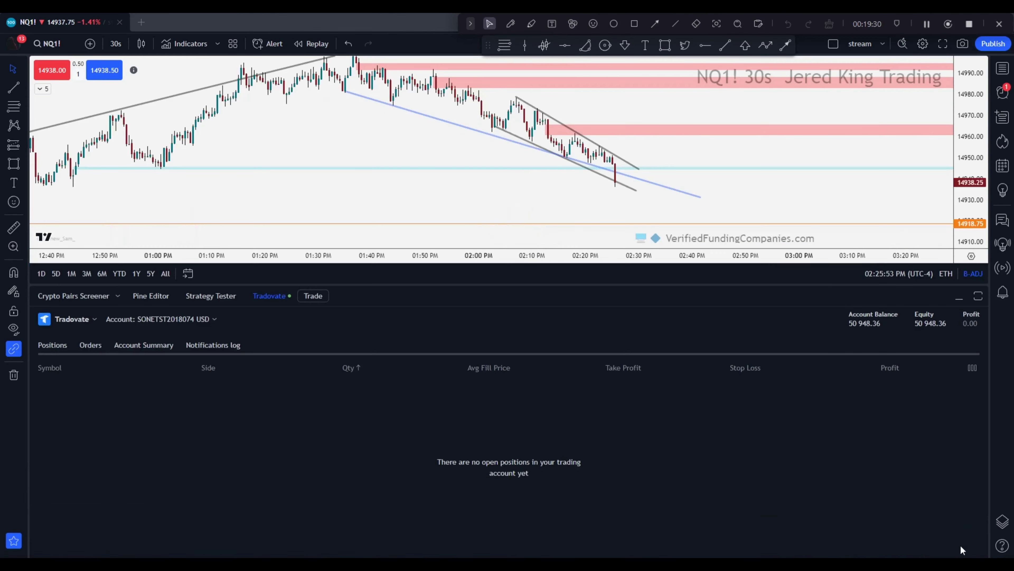
{"action": "left_click", "coordinate": [959, 298]}
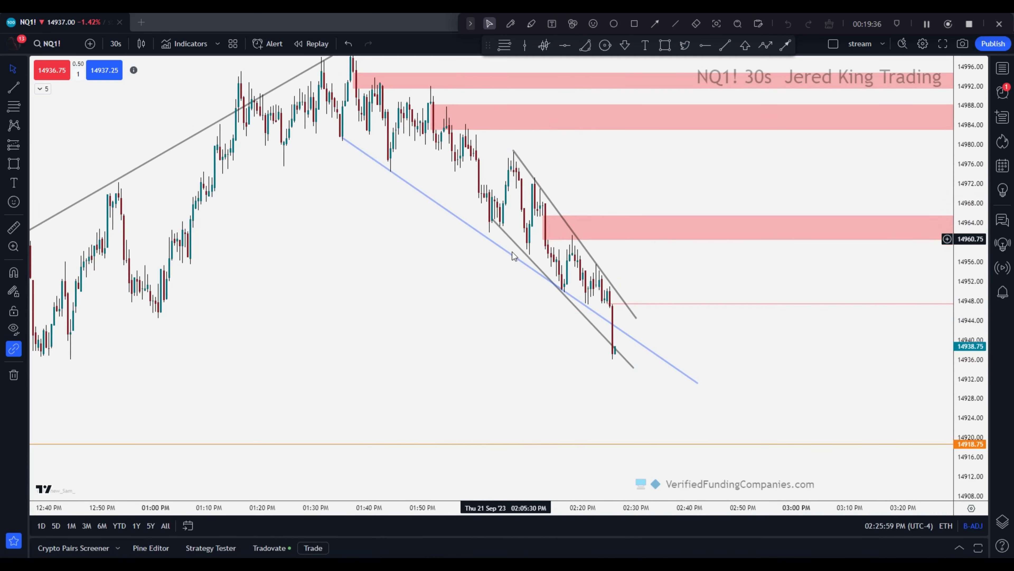
{"action": "left_click_drag", "start_coordinate": [634, 371], "coordinate": [651, 382]}
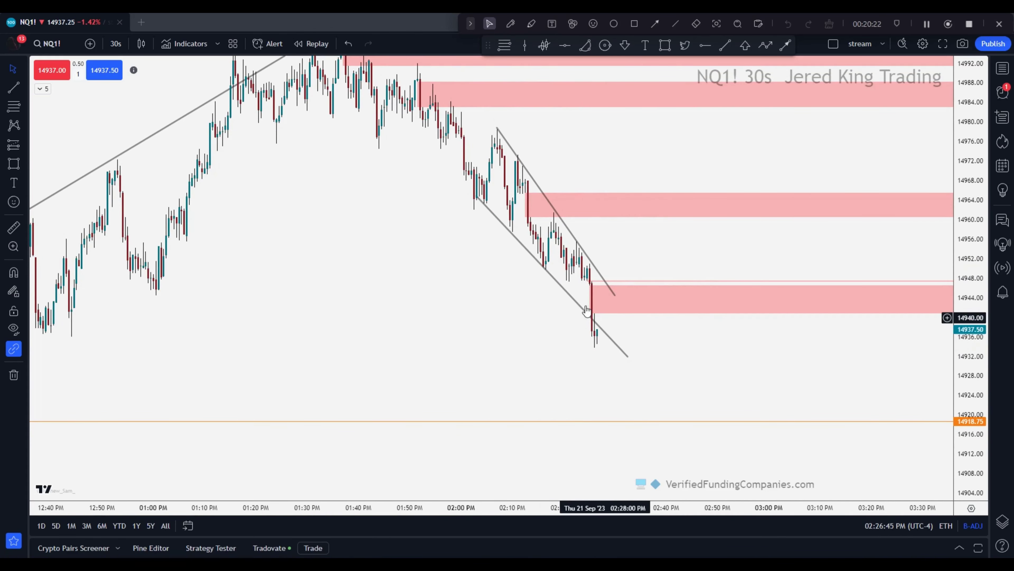
{"action": "left_click_drag", "start_coordinate": [549, 280], "coordinate": [625, 350]}
{"action": "left_click_drag", "start_coordinate": [699, 428], "coordinate": [640, 458]}
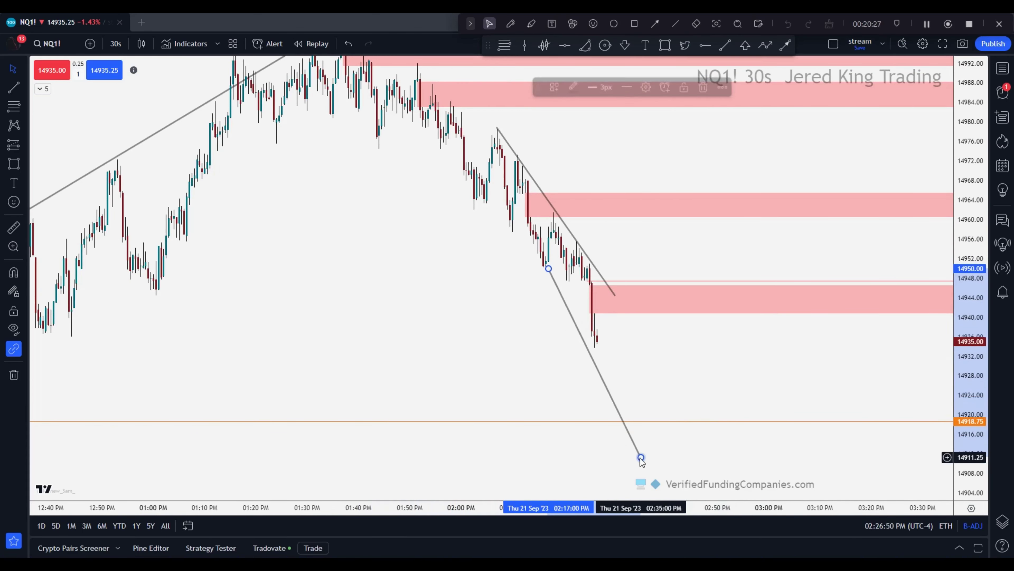
{"action": "left_click_drag", "start_coordinate": [548, 268], "coordinate": [555, 246]}
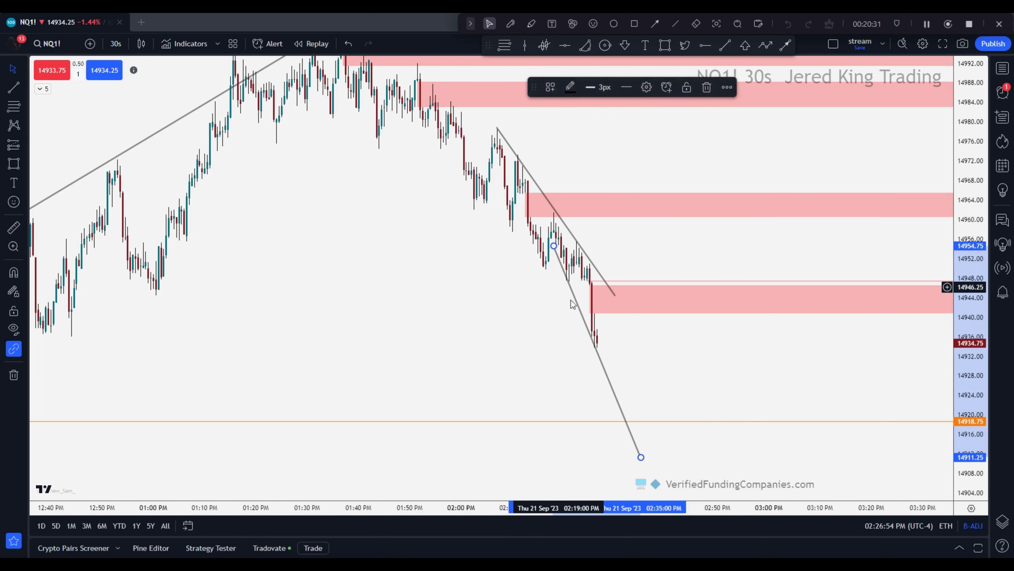
{"action": "left_click", "coordinate": [572, 303]}
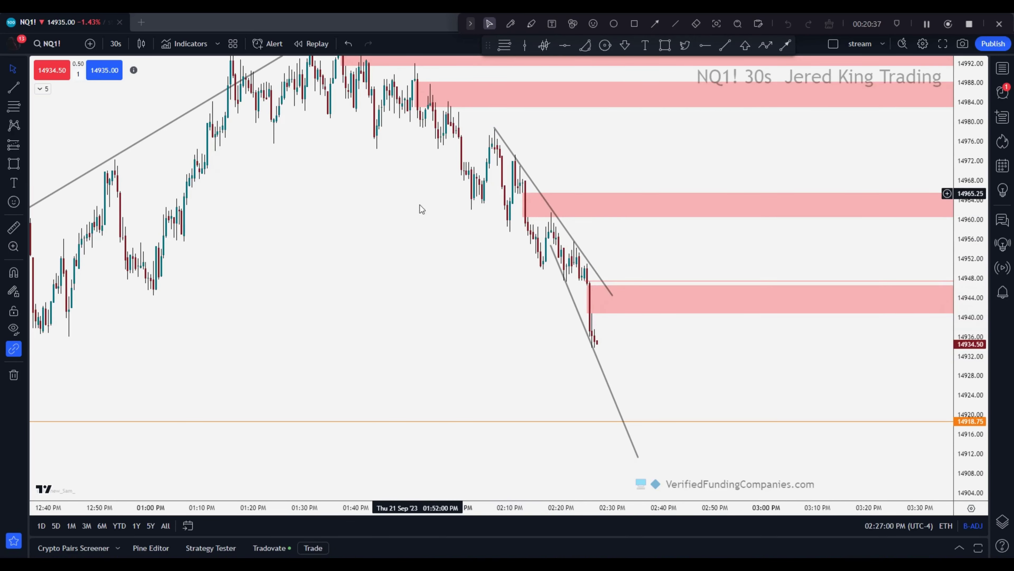
{"action": "left_click_drag", "start_coordinate": [420, 204], "coordinate": [412, 192]}
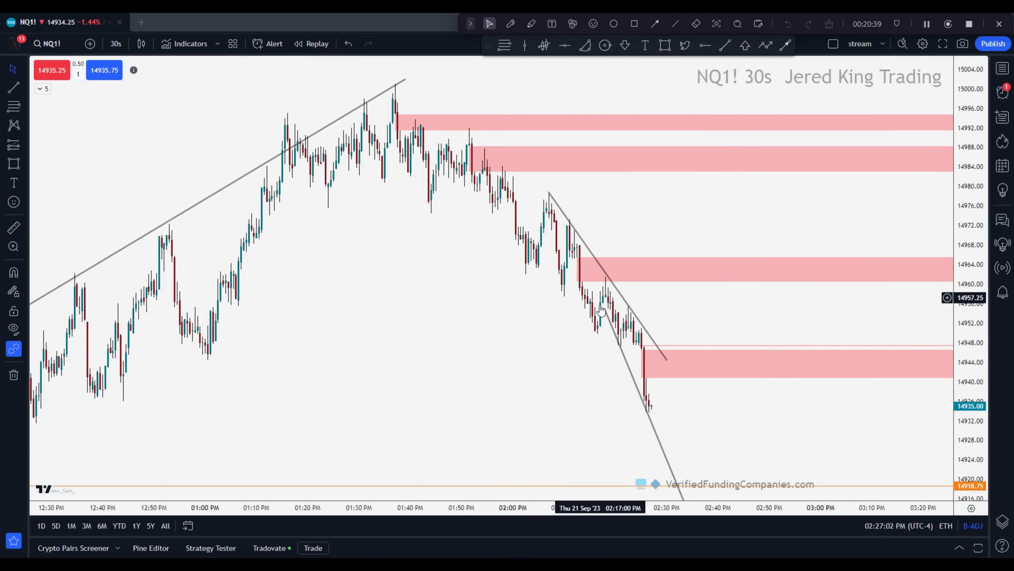